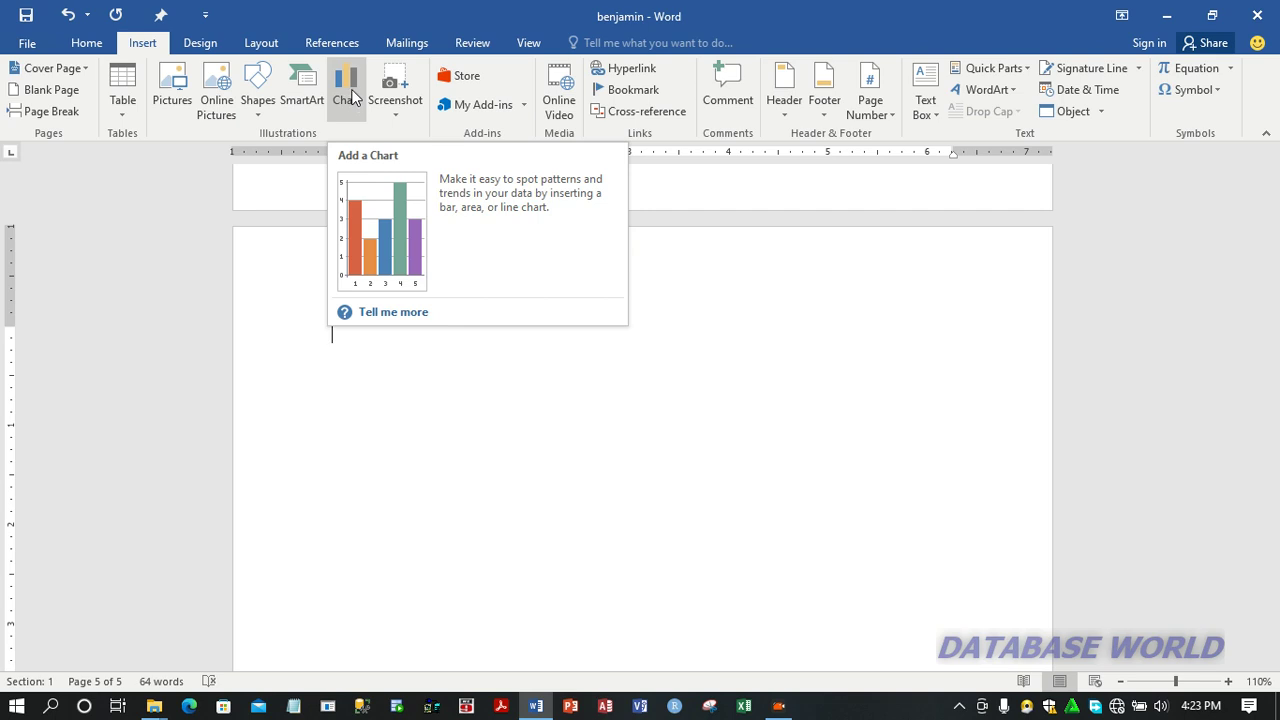
# Step: Insert a 3-D Clustered Column chart on the blank page of the document
pyautogui.click(352, 97)
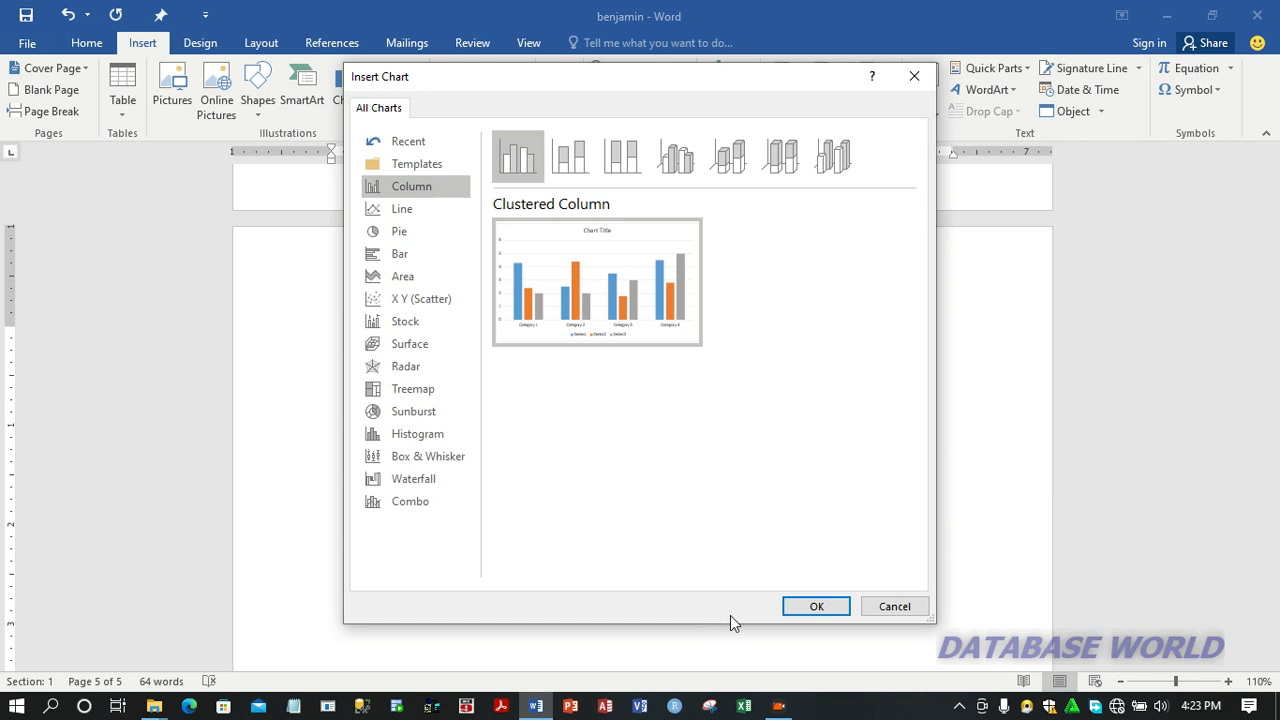
pyautogui.doubleClick(677, 178)
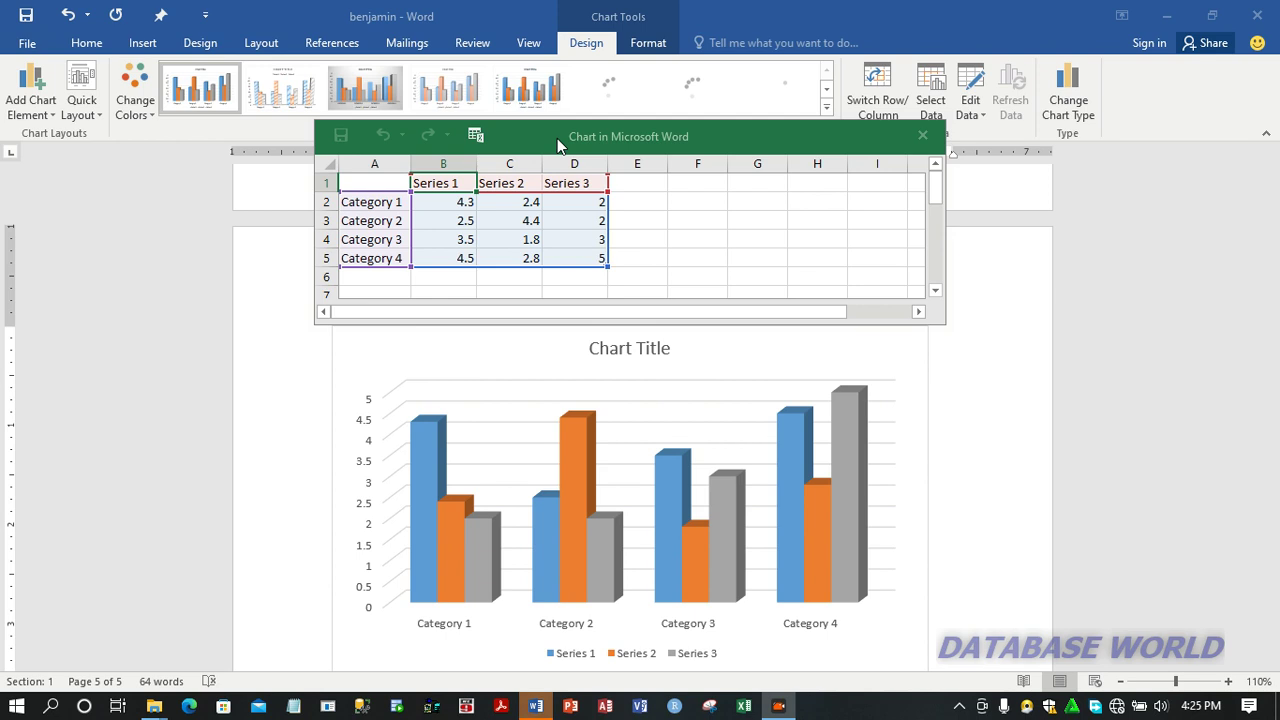
# Step: Rename the three series headings in the chart's data sheet to Hp, Dell and Lenovo
pyautogui.click(452, 201)
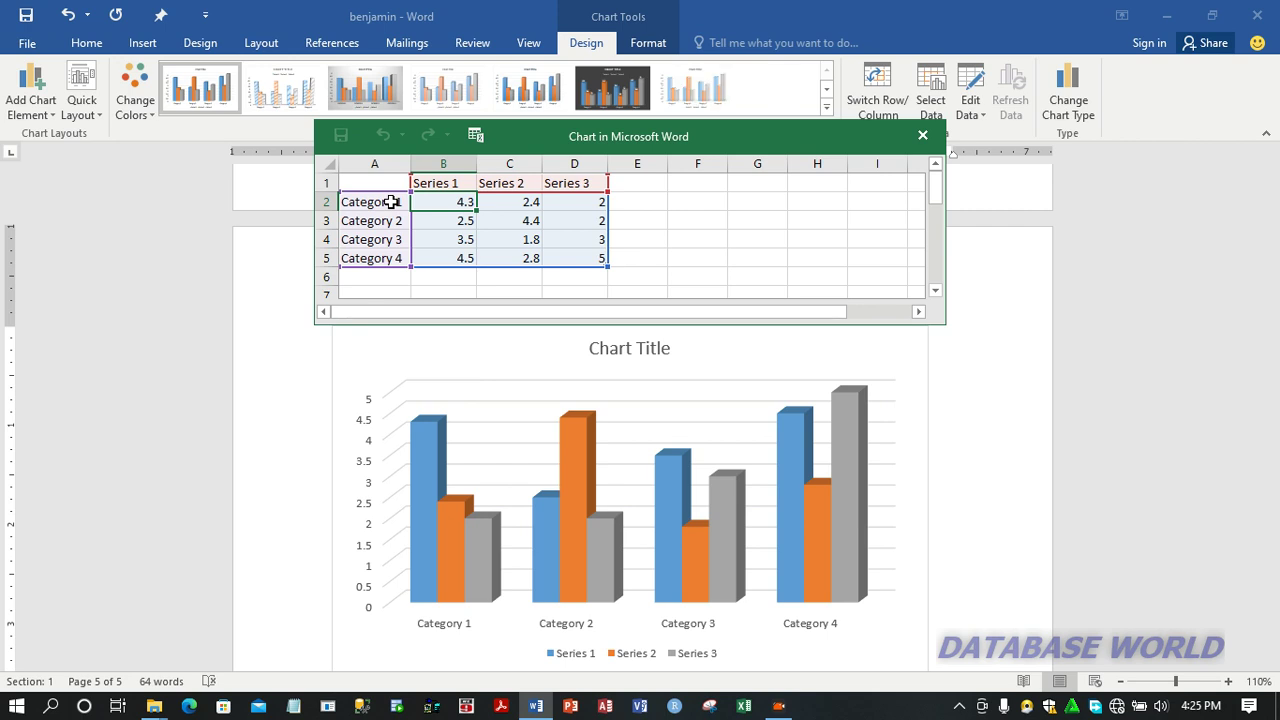
pyautogui.click(432, 183)
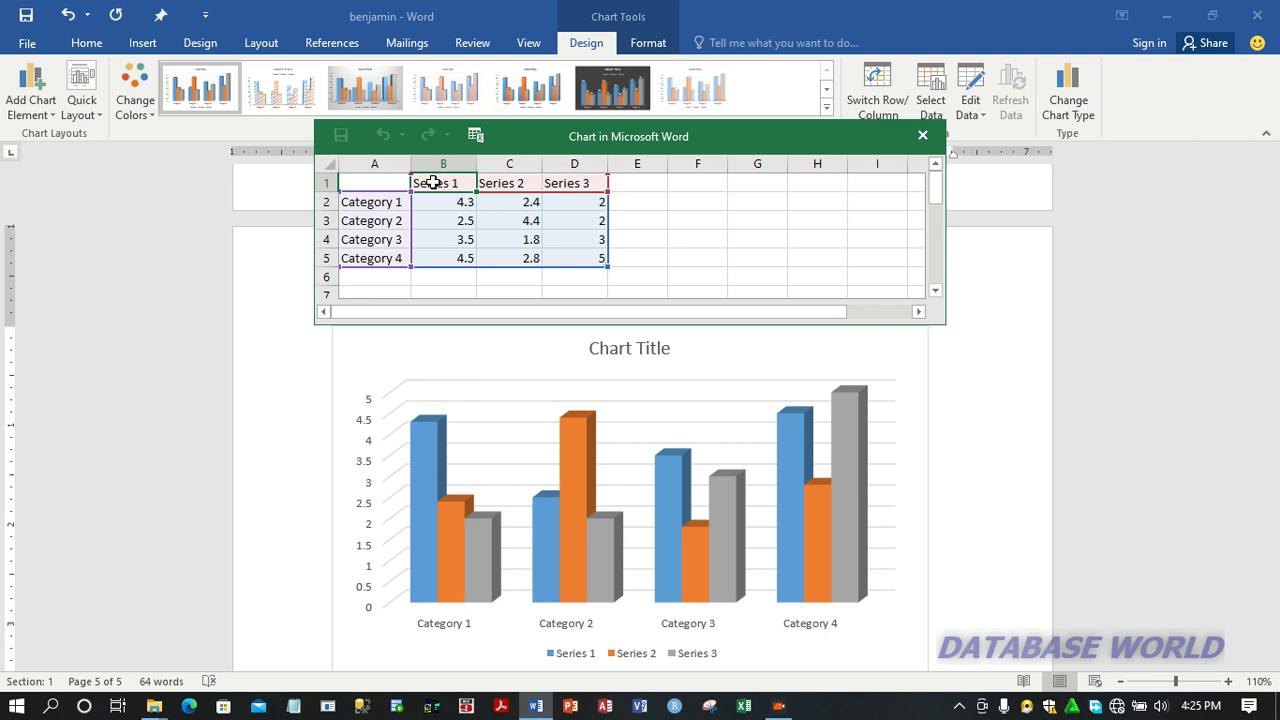
pyautogui.write('Hp')
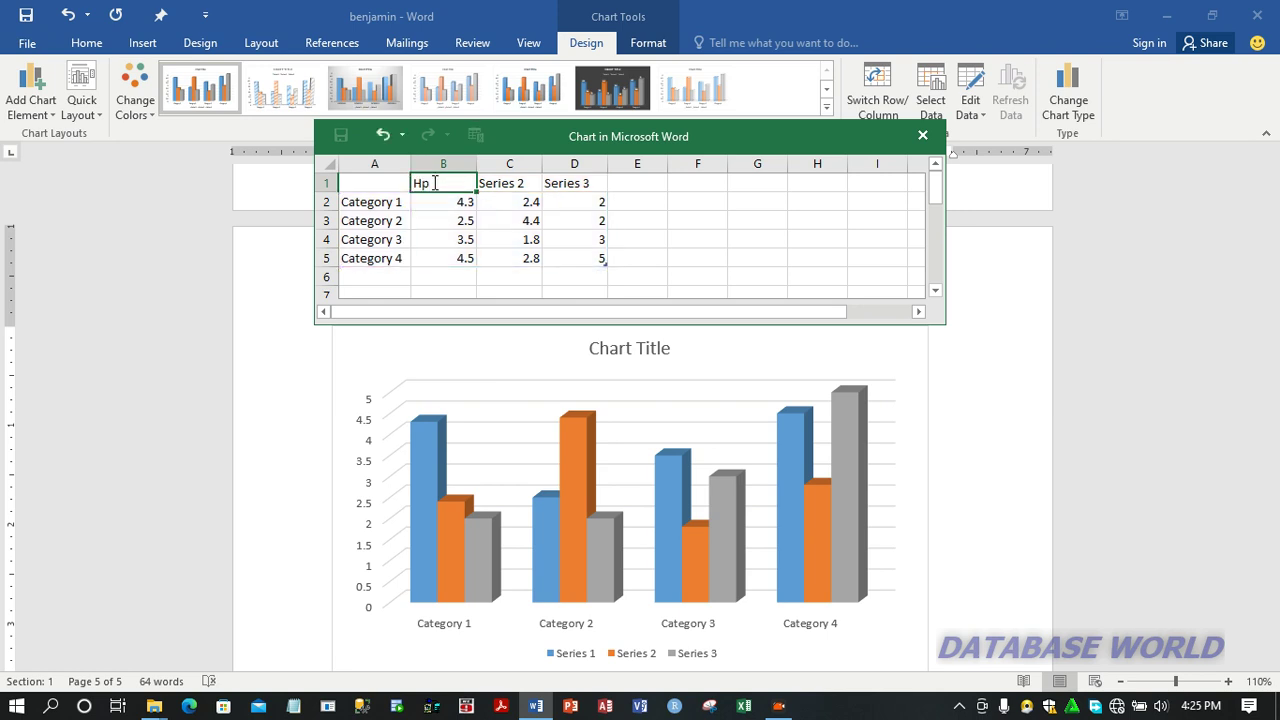
pyautogui.press('Tab')
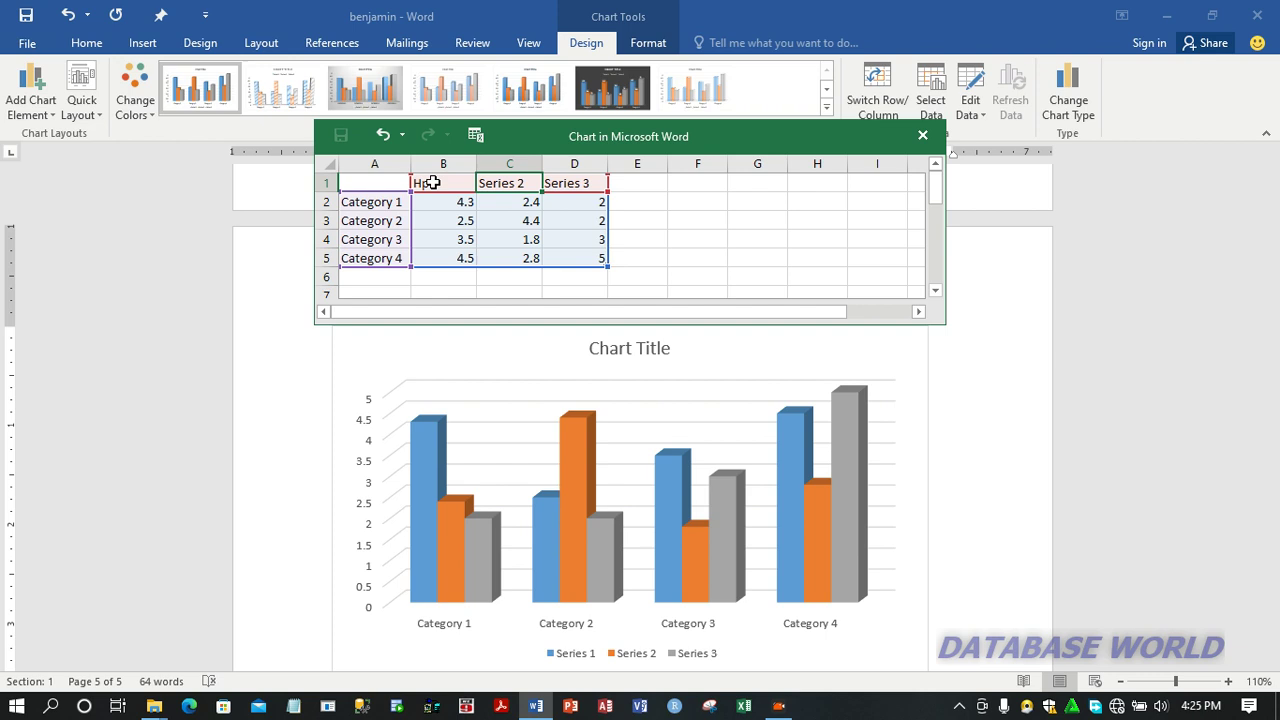
pyautogui.write('D')
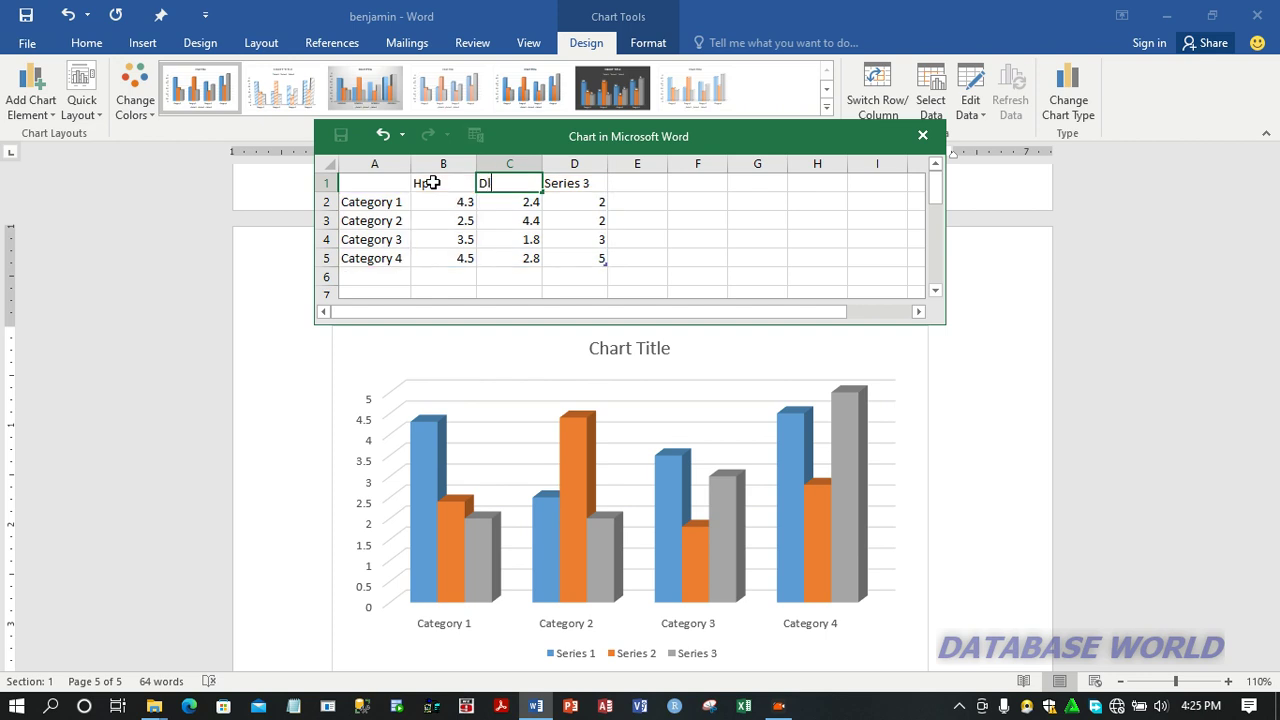
pyautogui.write('ell')
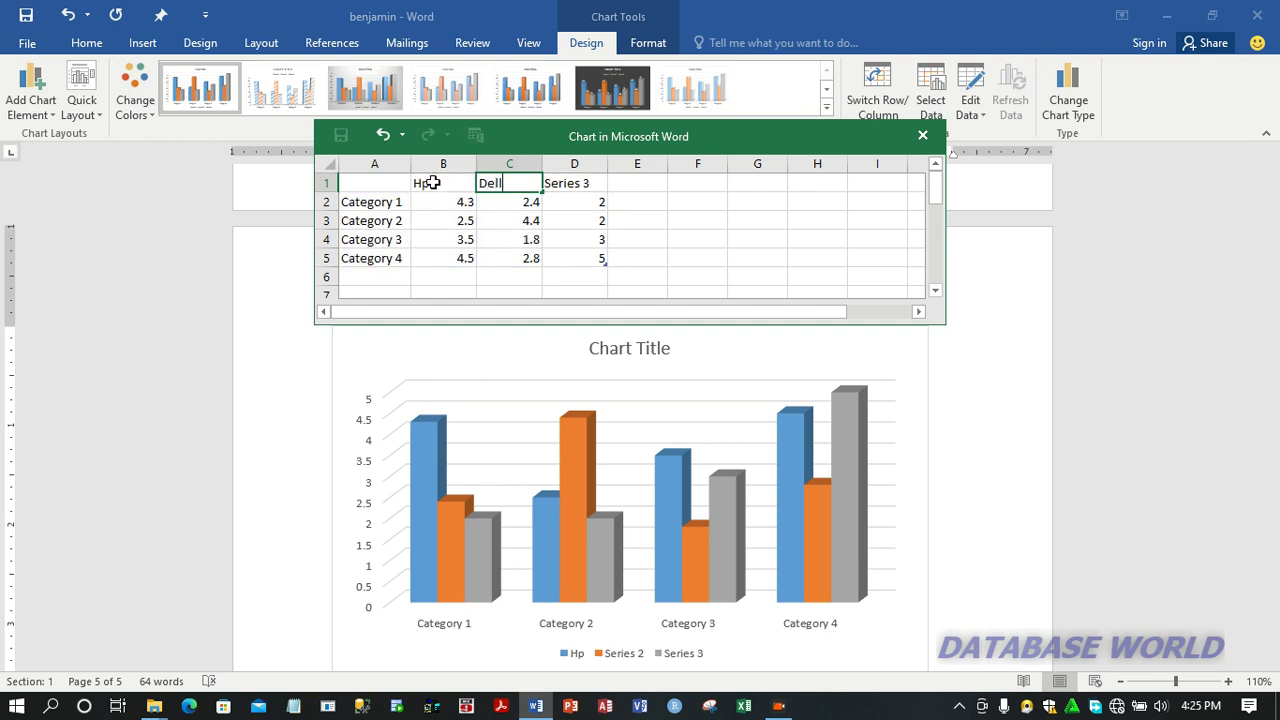
pyautogui.press('Tab')
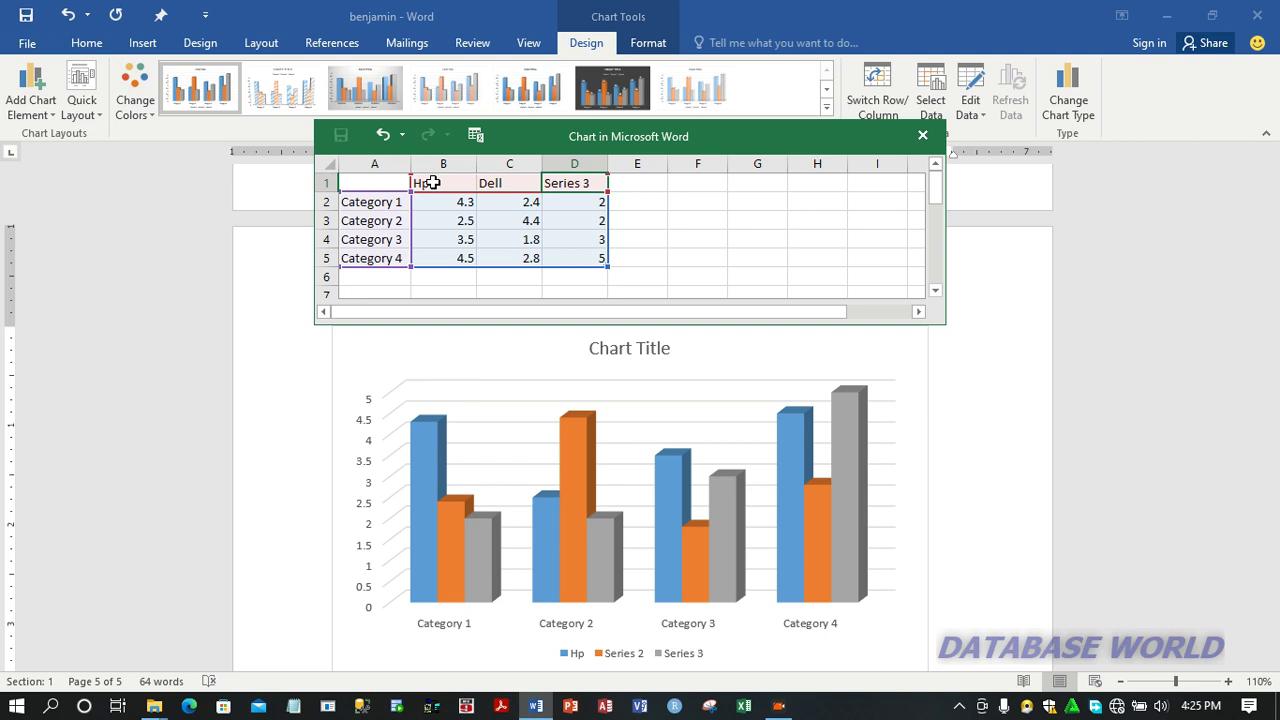
pyautogui.write('ov')
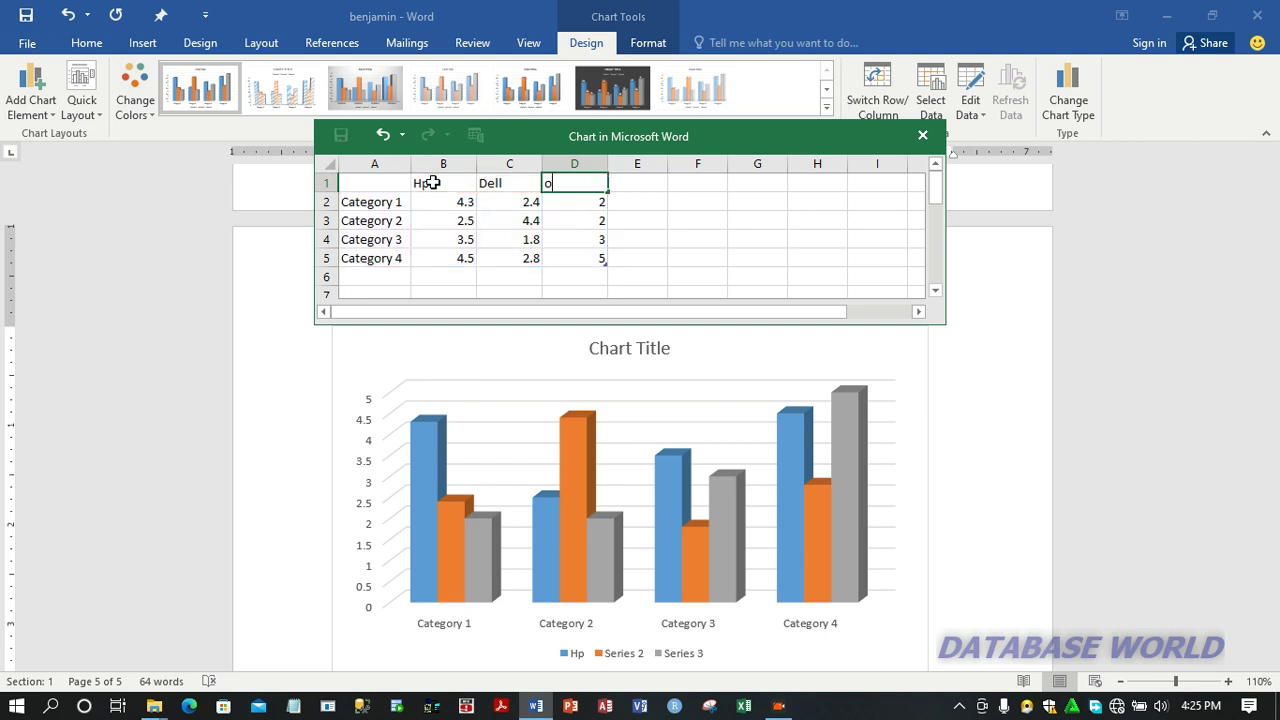
pyautogui.press('BackSpace')
pyautogui.press('BackSpace')
pyautogui.write('Lenovo')
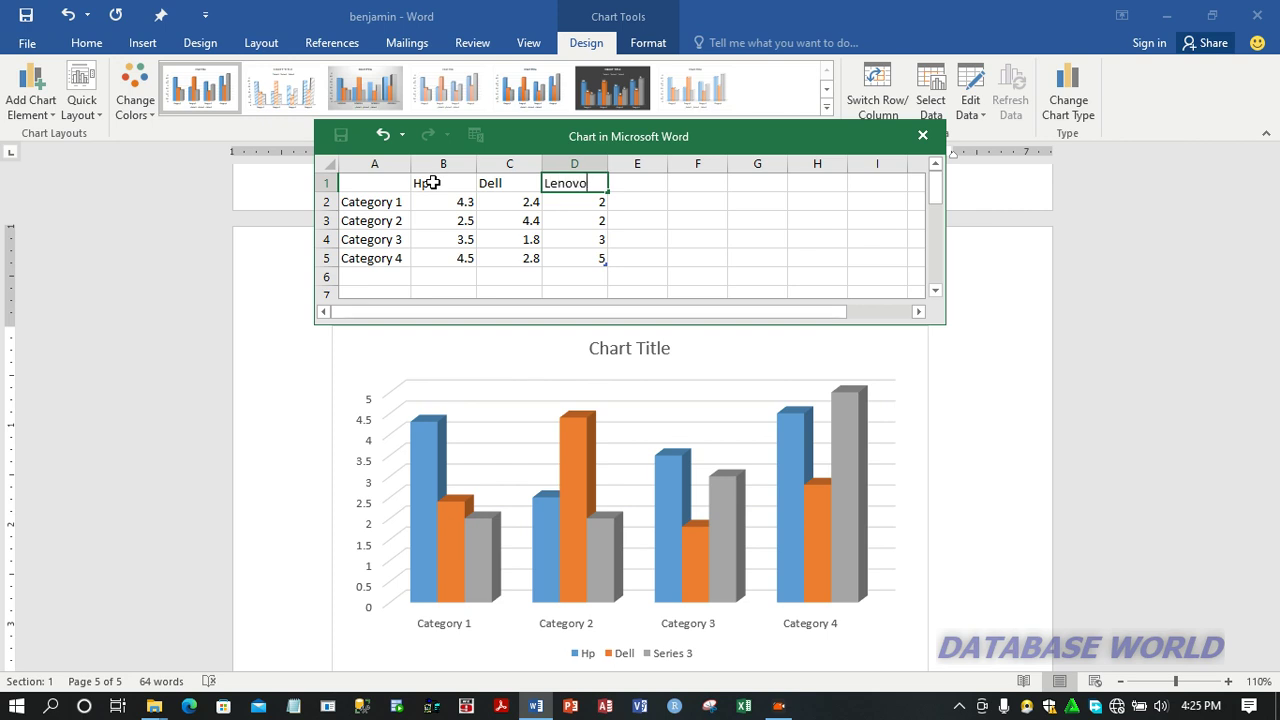
pyautogui.press('Tab')
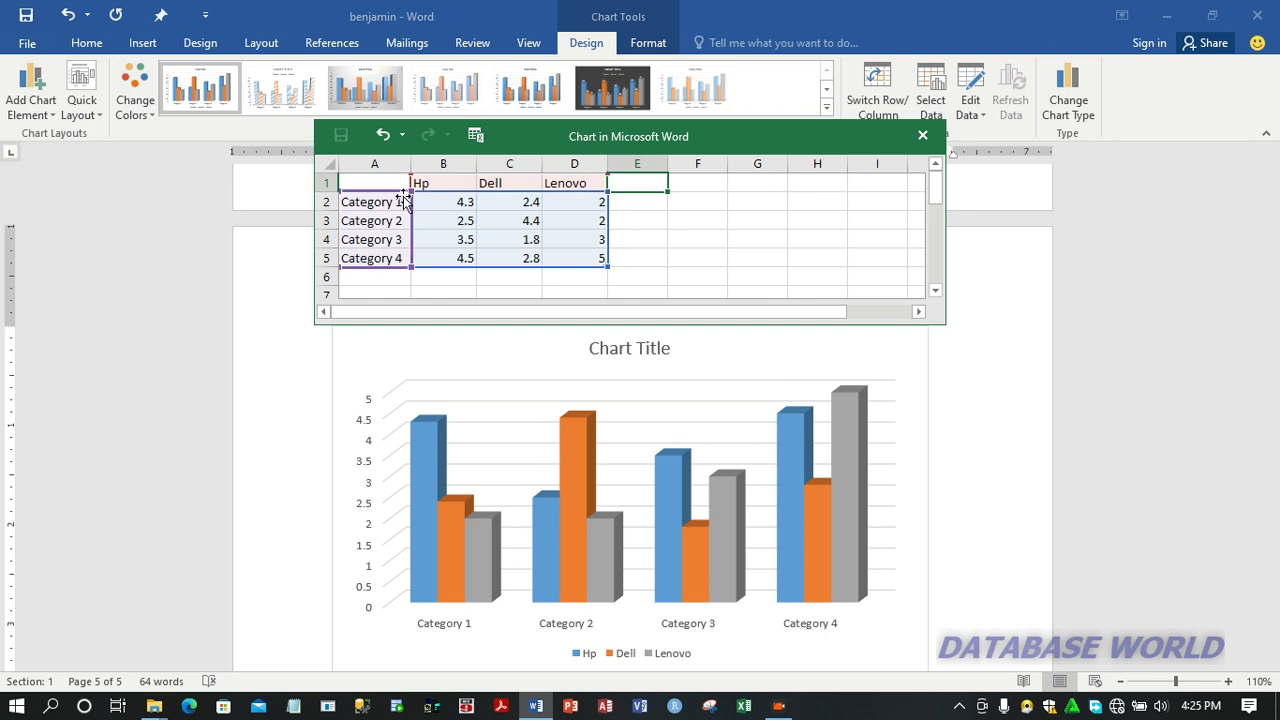
# Step: Replace the four category labels in the chart data with the years 2020, 2021, 2022 and 2023
pyautogui.click(390, 201)
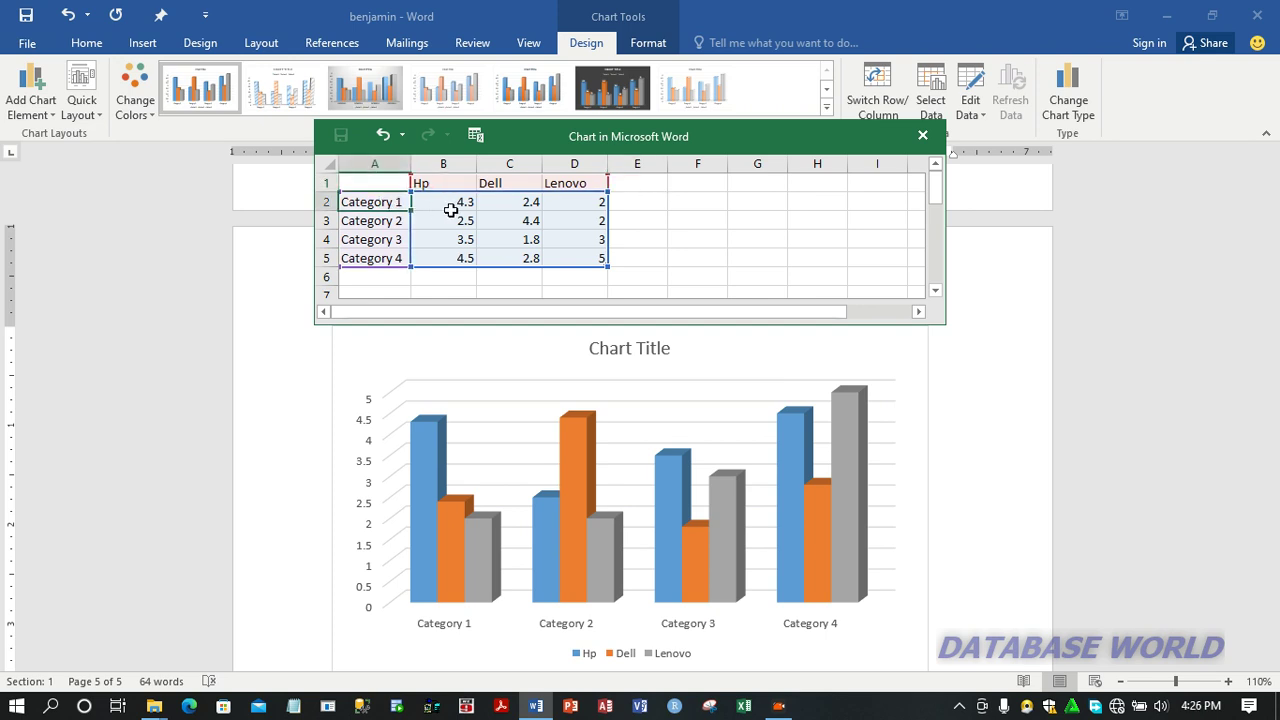
pyautogui.write('2020')
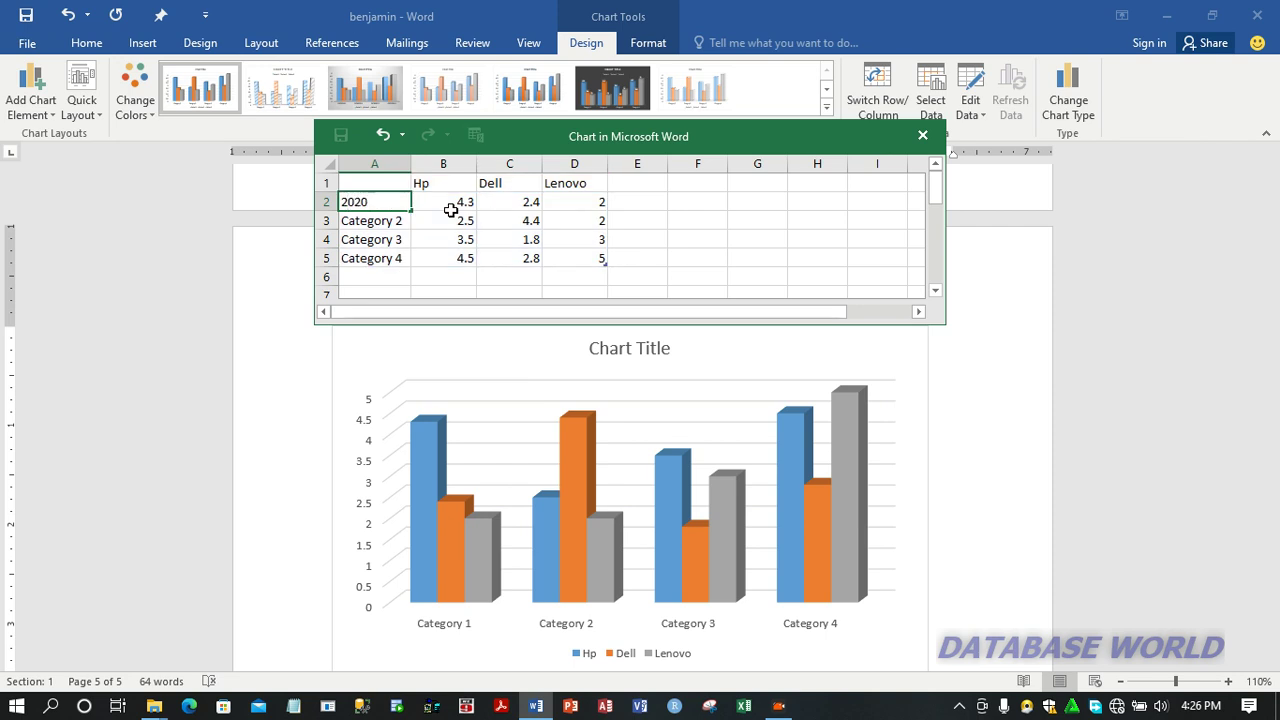
pyautogui.press('Return')
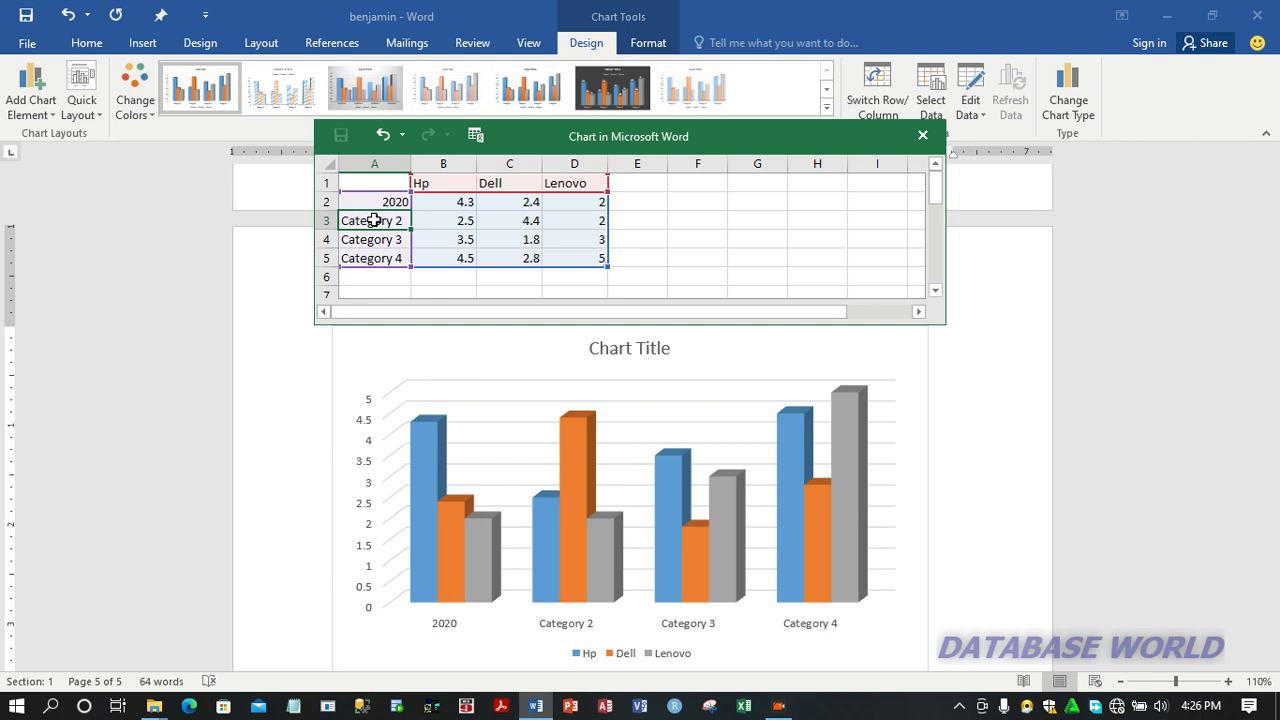
pyautogui.write('2021')
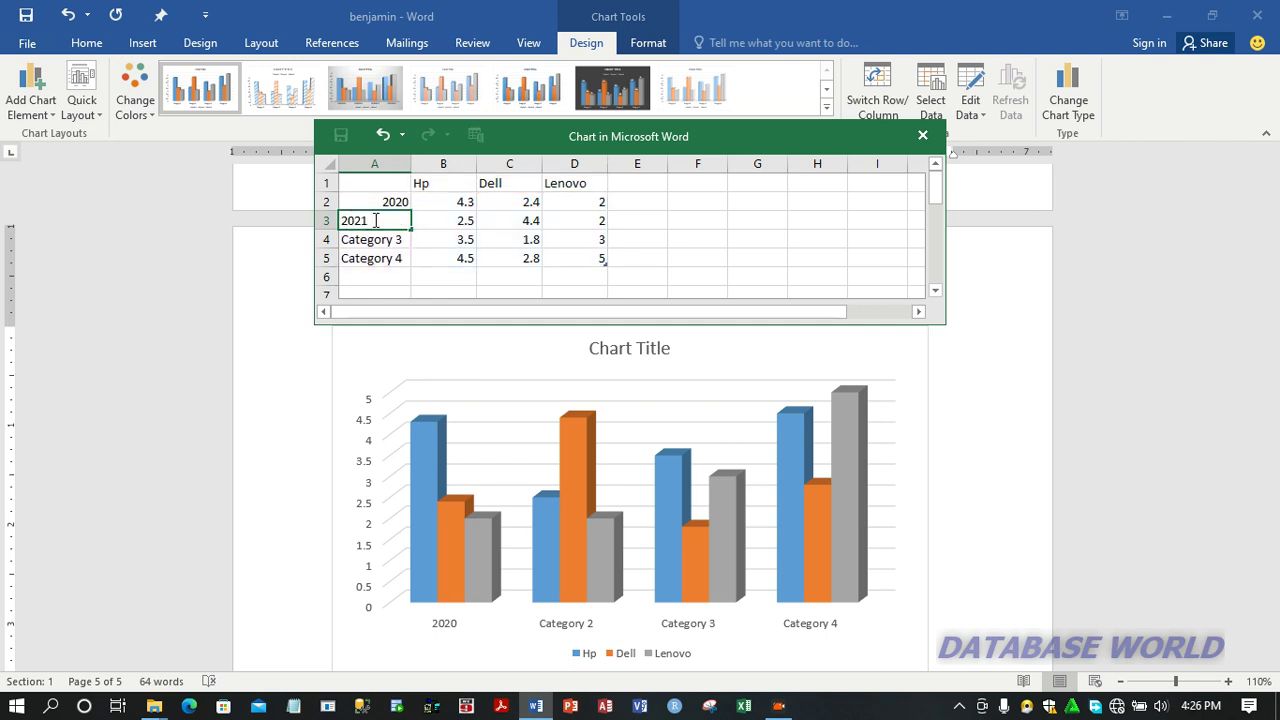
pyautogui.press('Return')
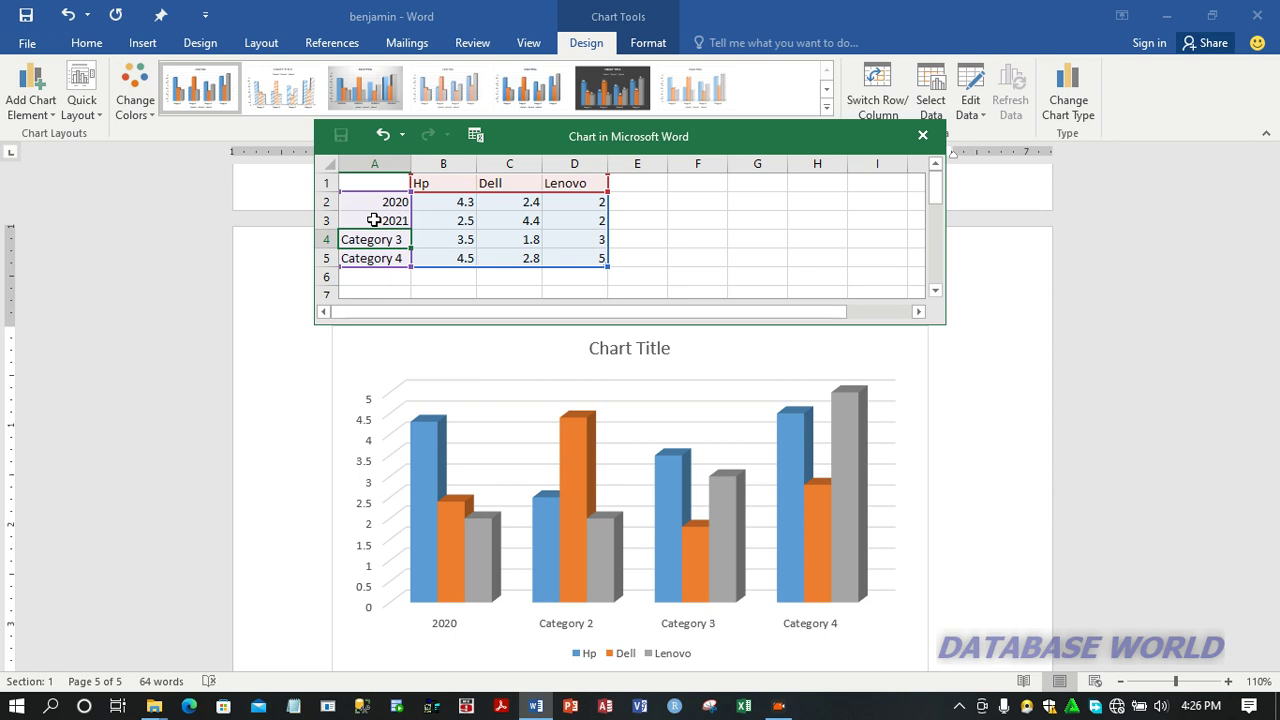
pyautogui.write('2022')
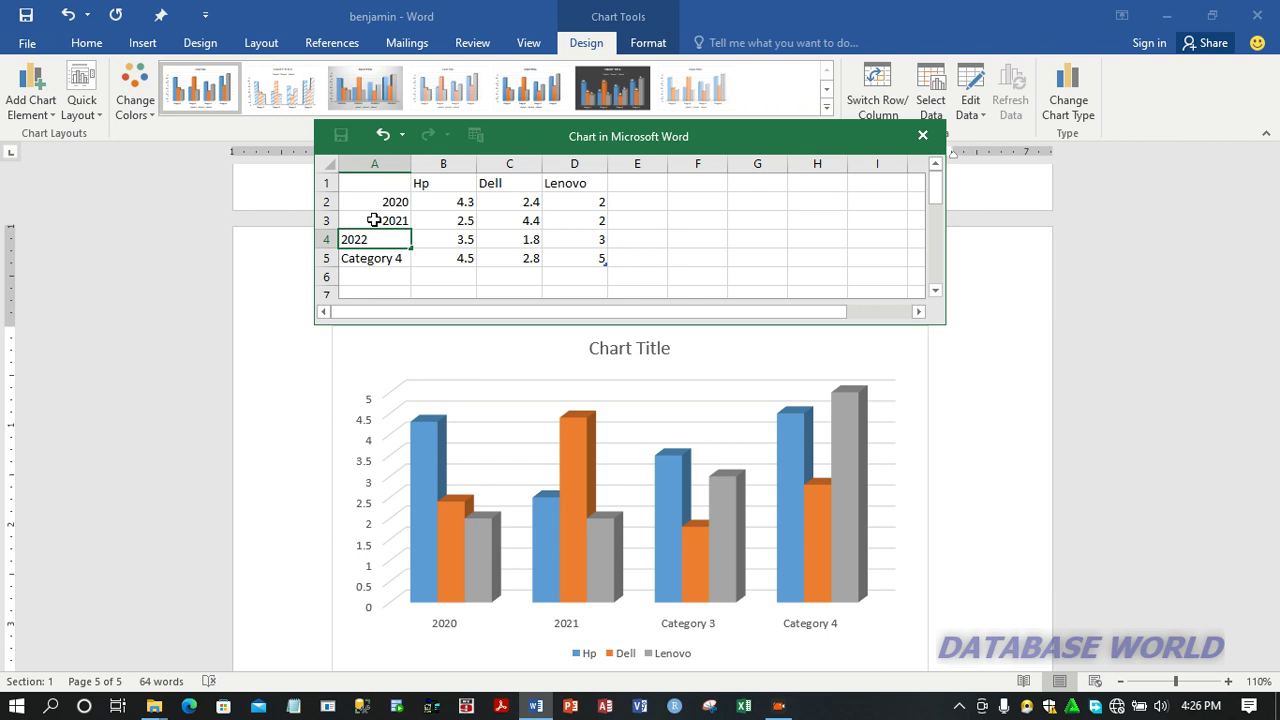
pyautogui.hotkey('ctrl', 'Return')
pyautogui.press('Return')
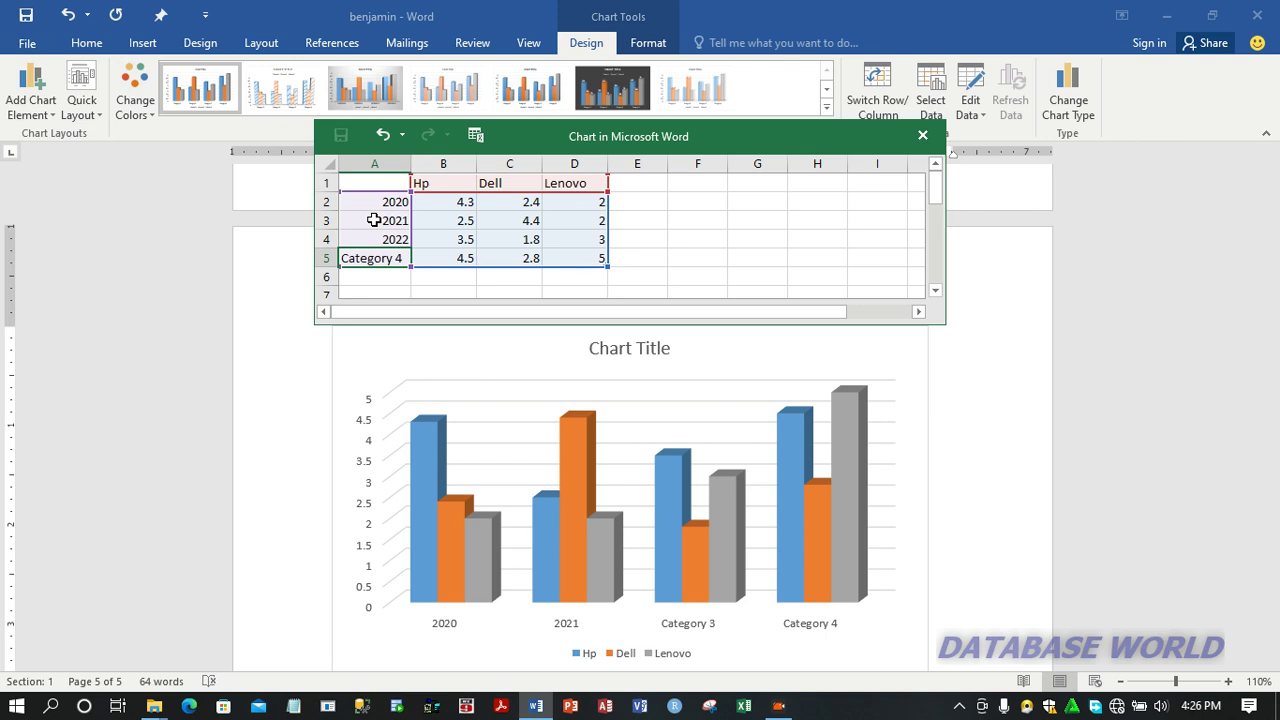
pyautogui.write('2023')
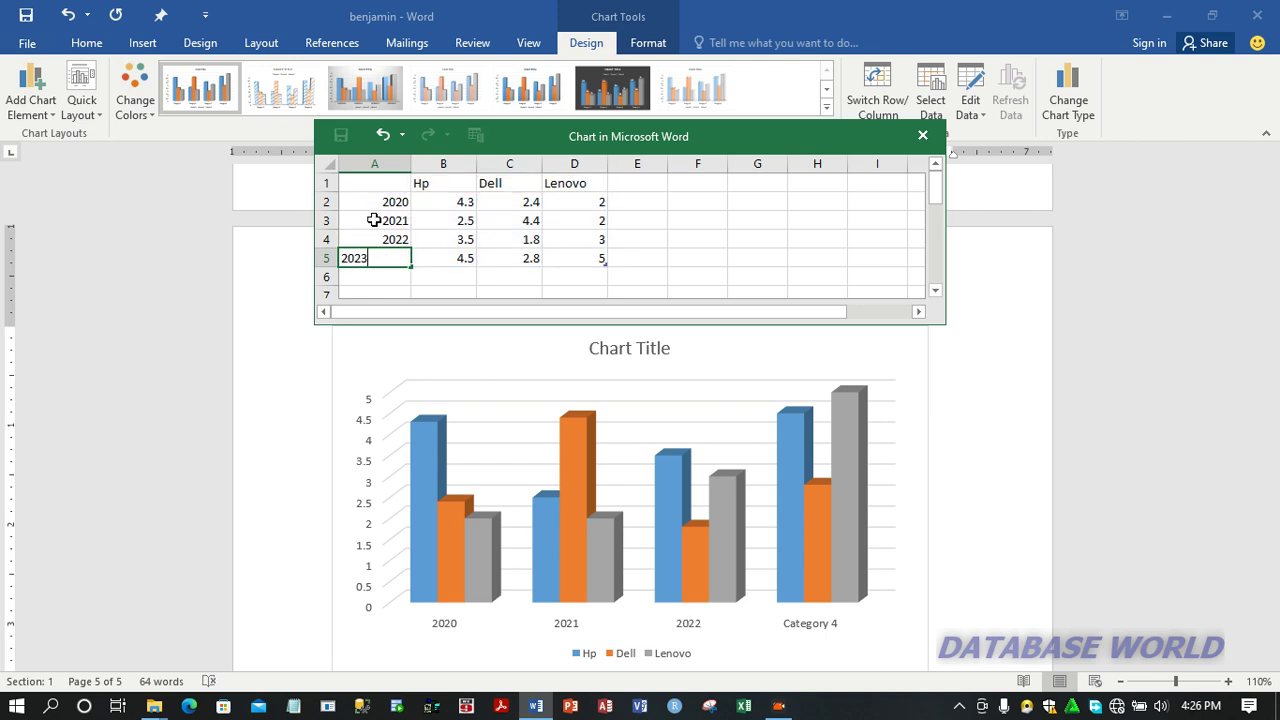
# Step: Fill in the 2020 row of the chart data with 1500 for Hp, 2000 for Dell and 1200 for Lenovo
pyautogui.click(451, 202)
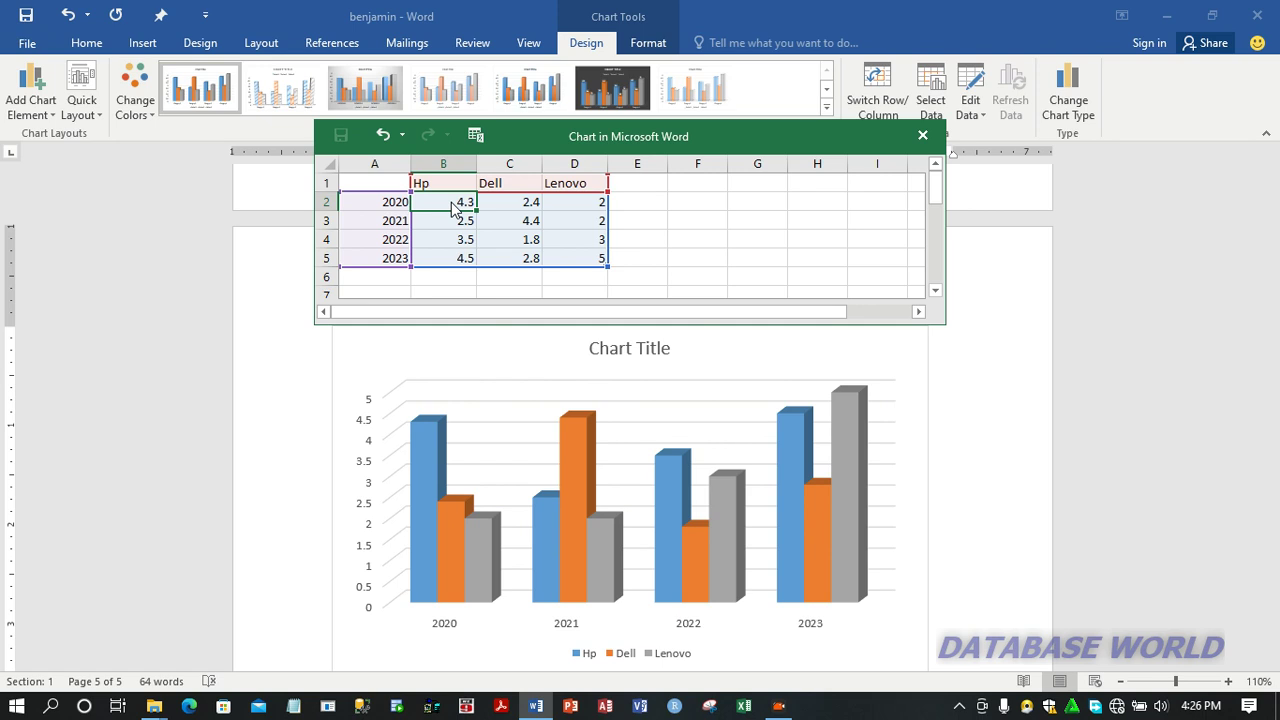
pyautogui.write('1500')
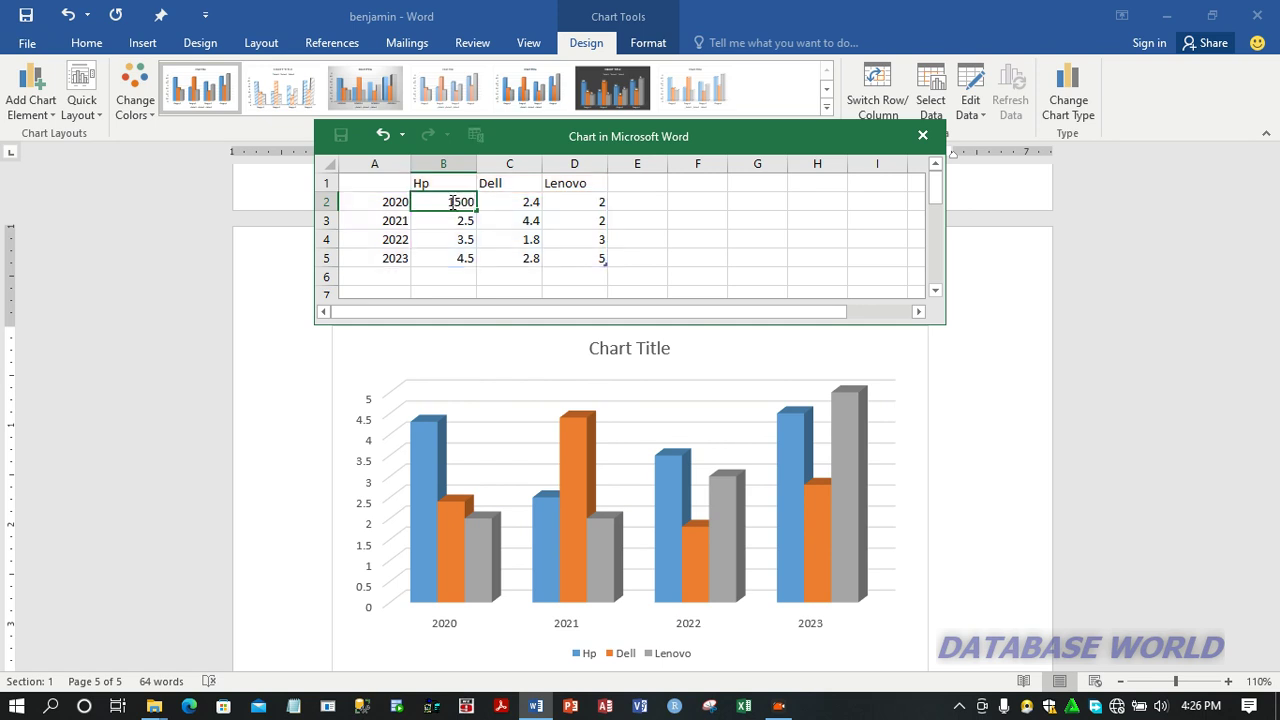
pyautogui.press('Tab')
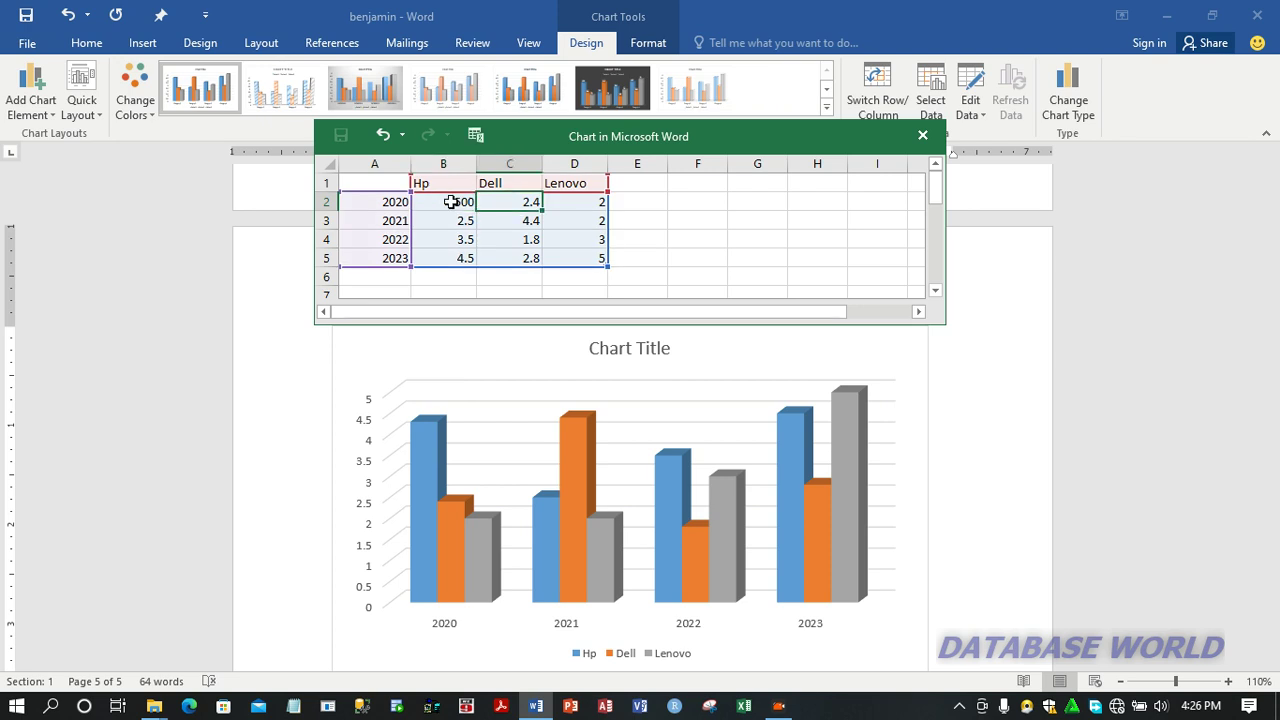
pyautogui.write('2')
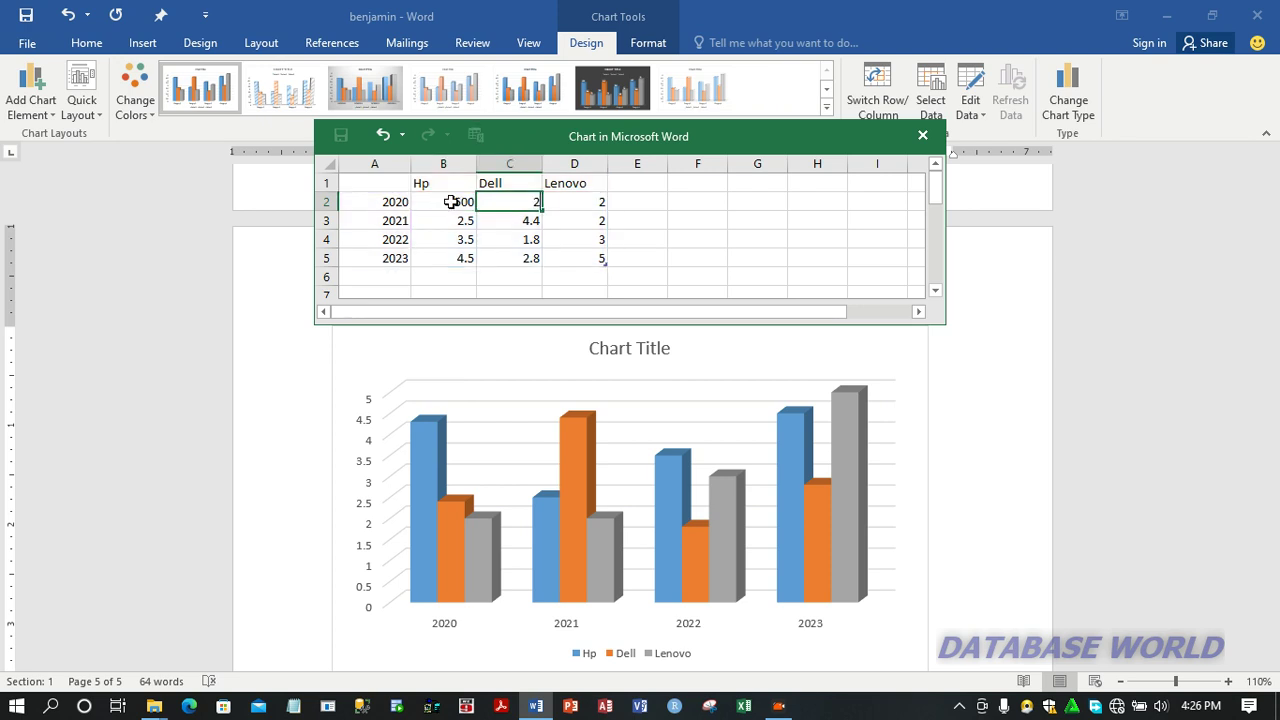
pyautogui.write('000')
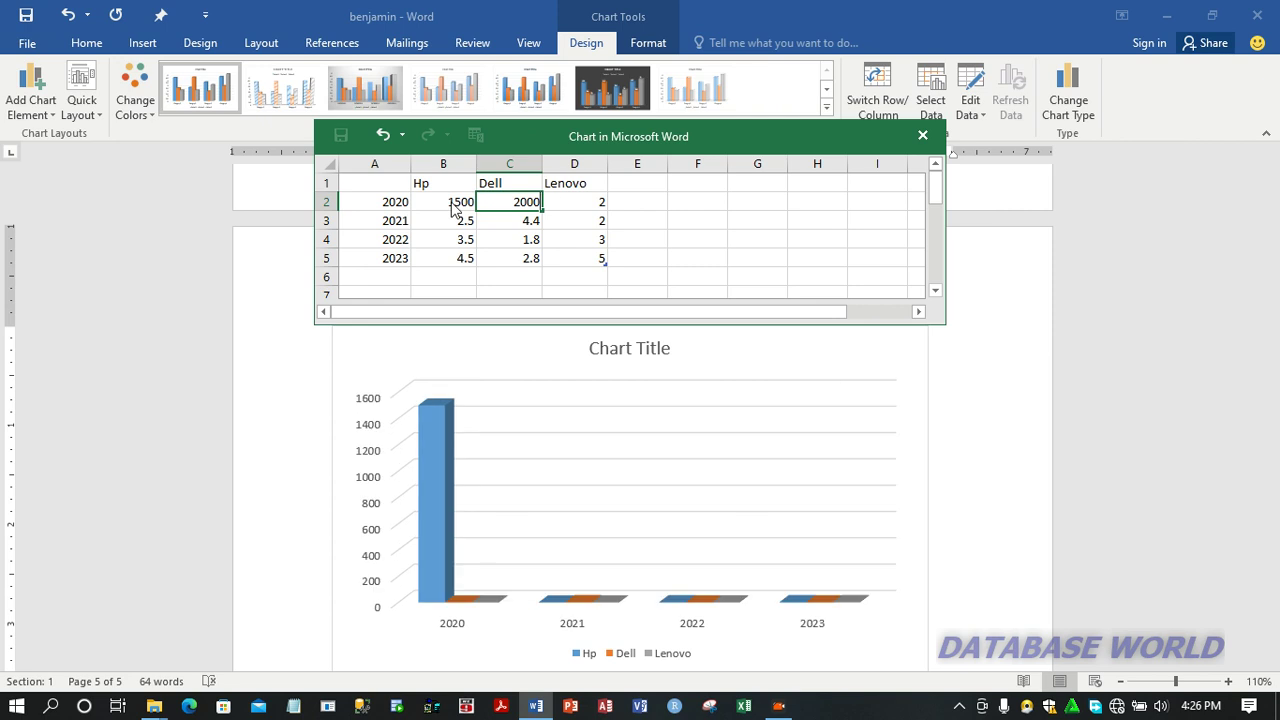
pyautogui.press('Tab')
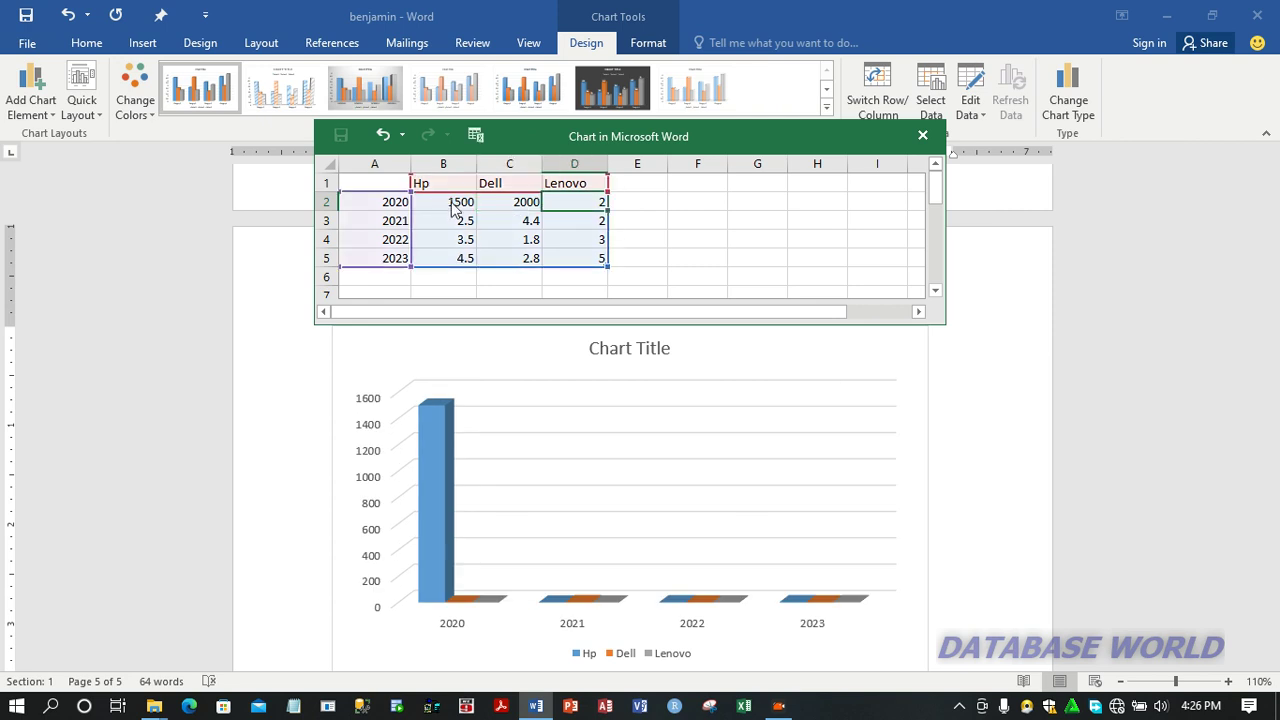
pyautogui.write('120')
pyautogui.write('00')
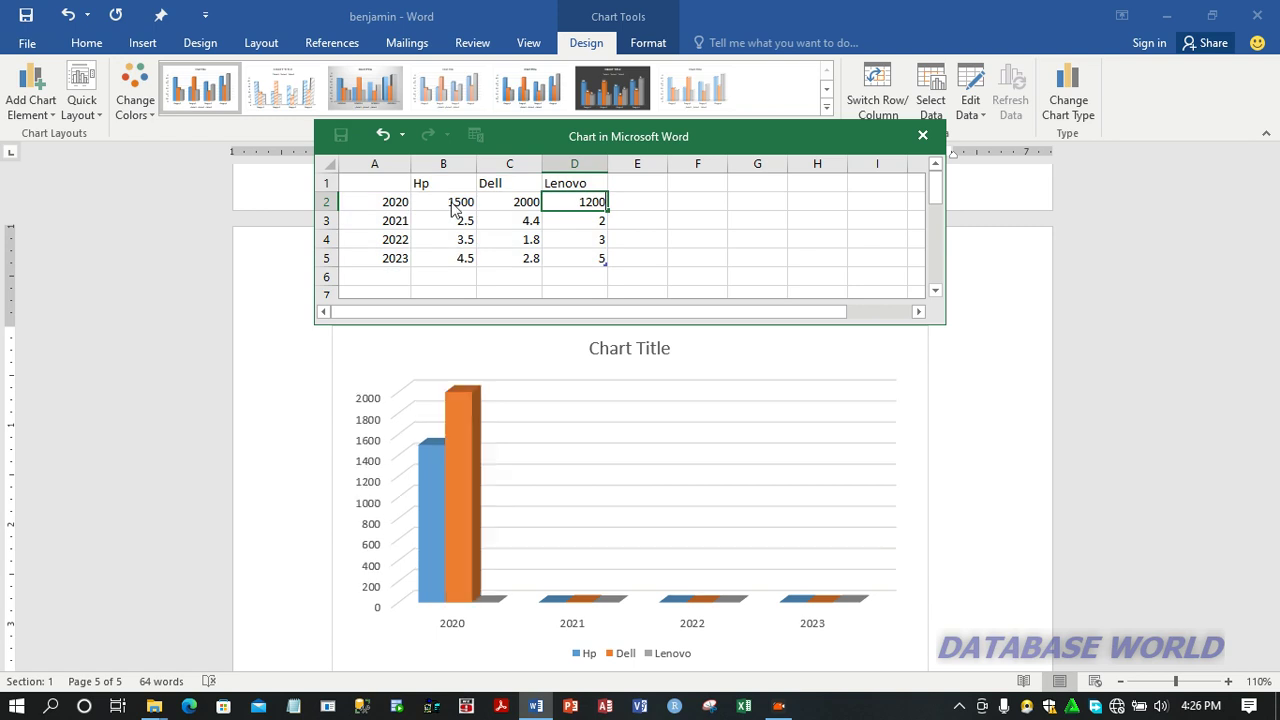
pyautogui.press('Return')
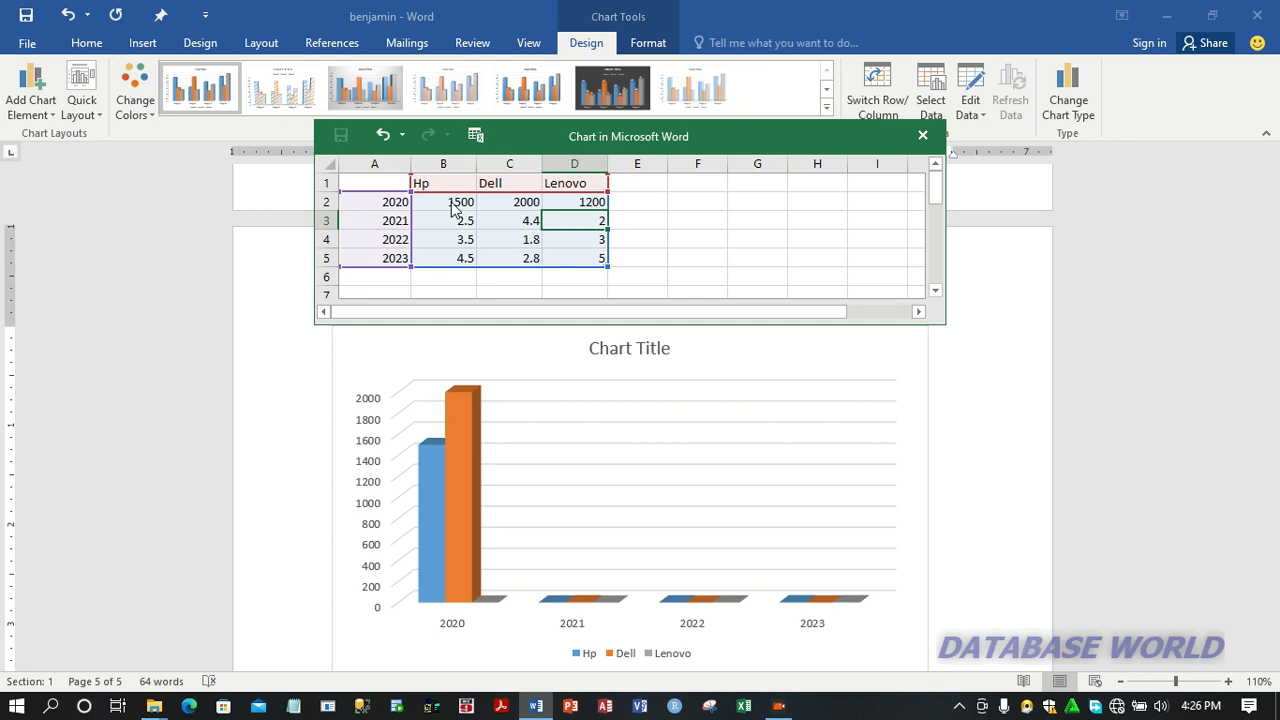
# Step: Fill in the 2021 row of the chart data with 1500 for Hp, 1800 for Dell and 1360 for Lenovo
pyautogui.press('Left')
pyautogui.press('Left')
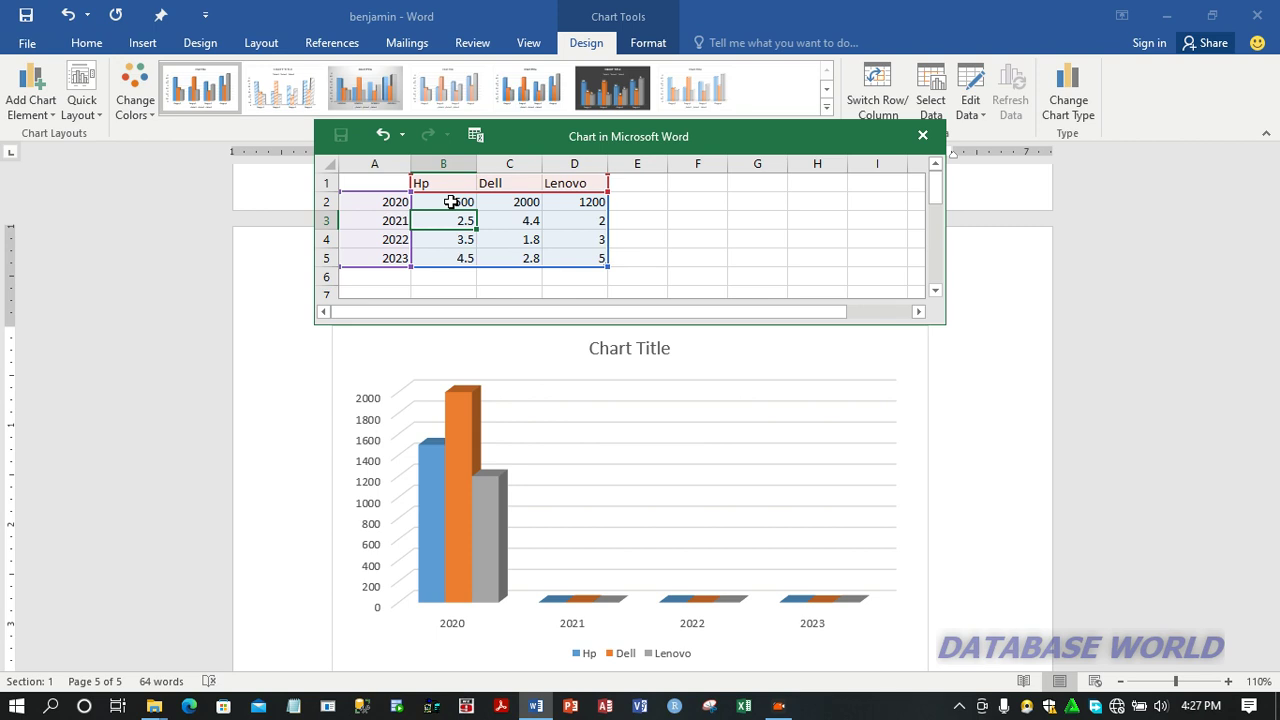
pyautogui.write('1500')
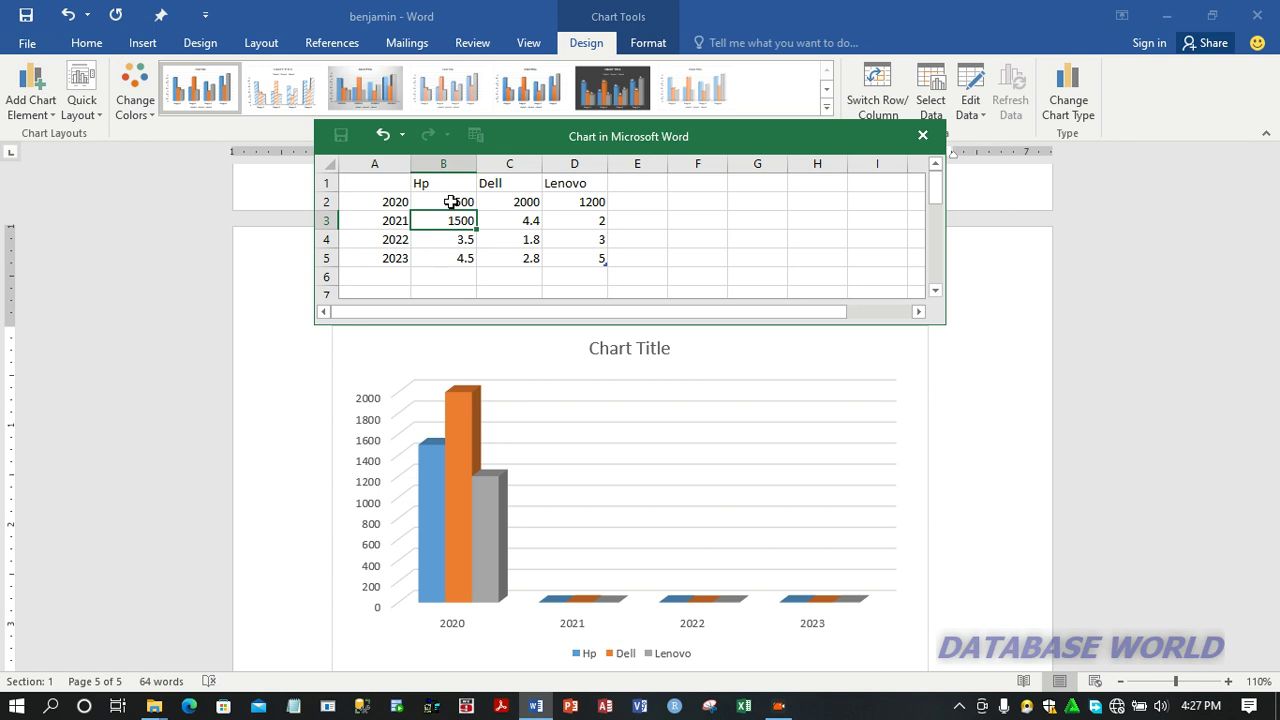
pyautogui.press('Tab')
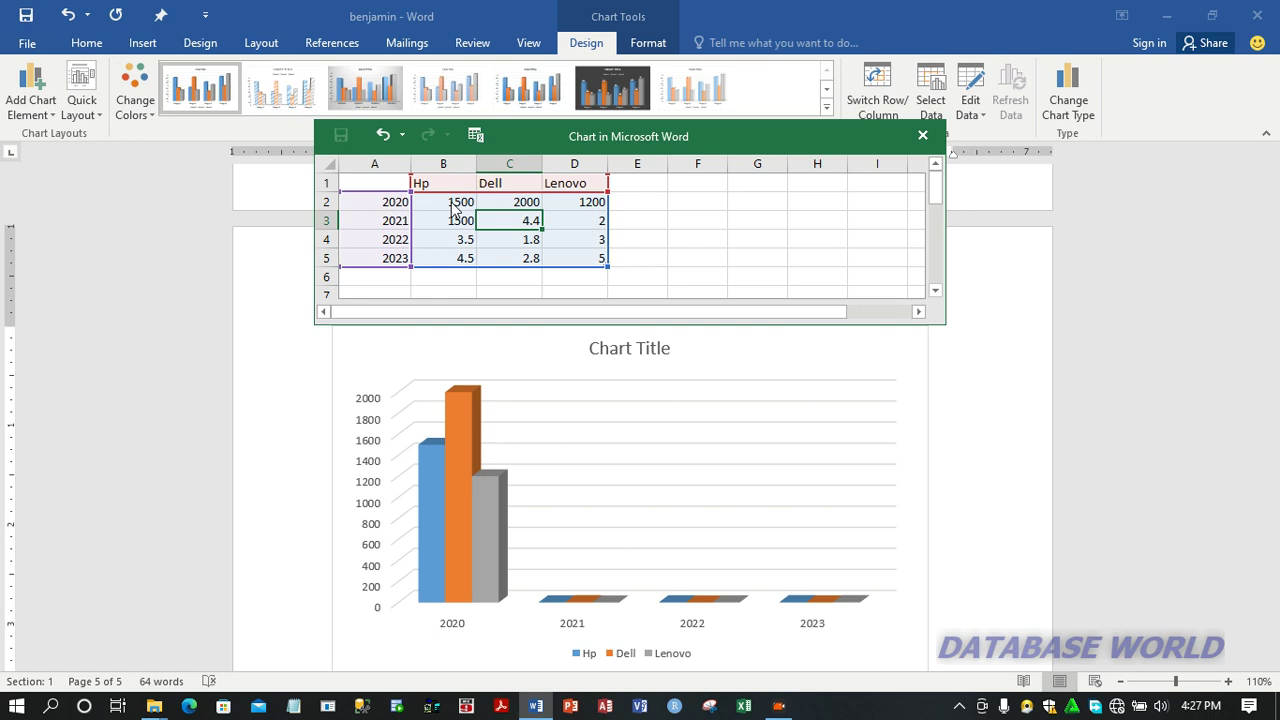
pyautogui.write('18')
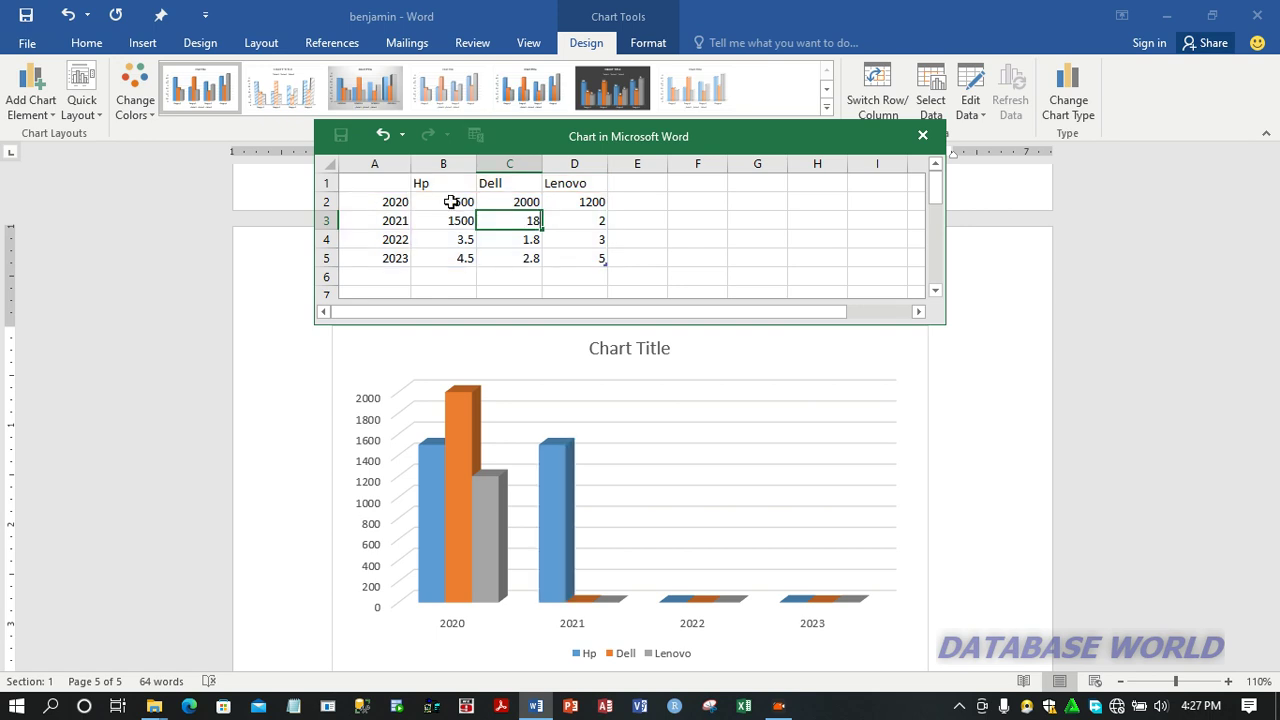
pyautogui.write('00')
pyautogui.press('Tab')
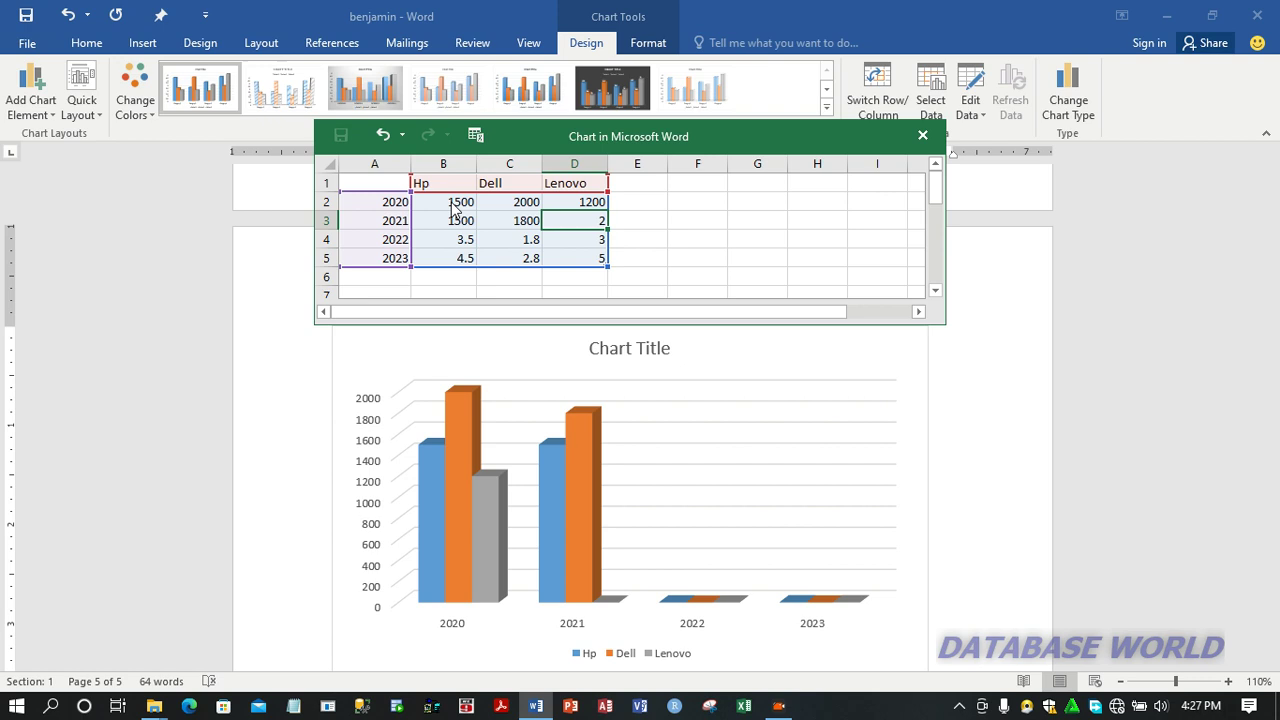
pyautogui.write('1360')
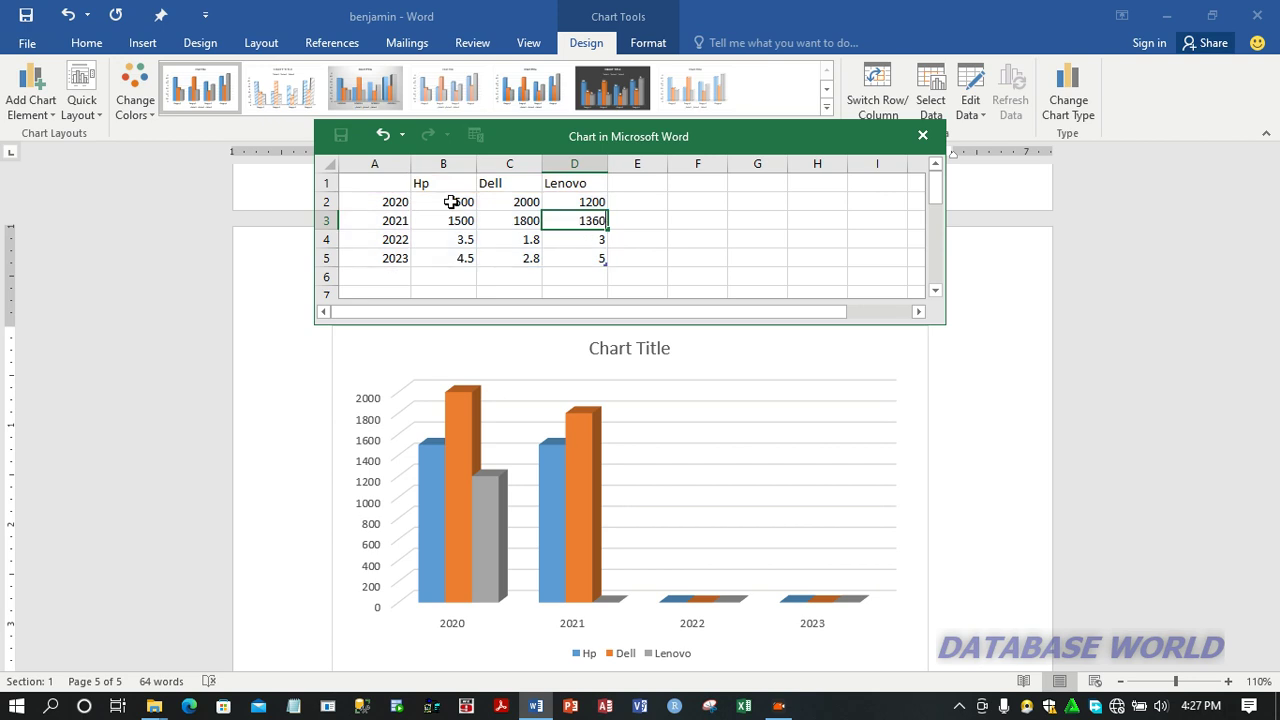
pyautogui.press('Return')
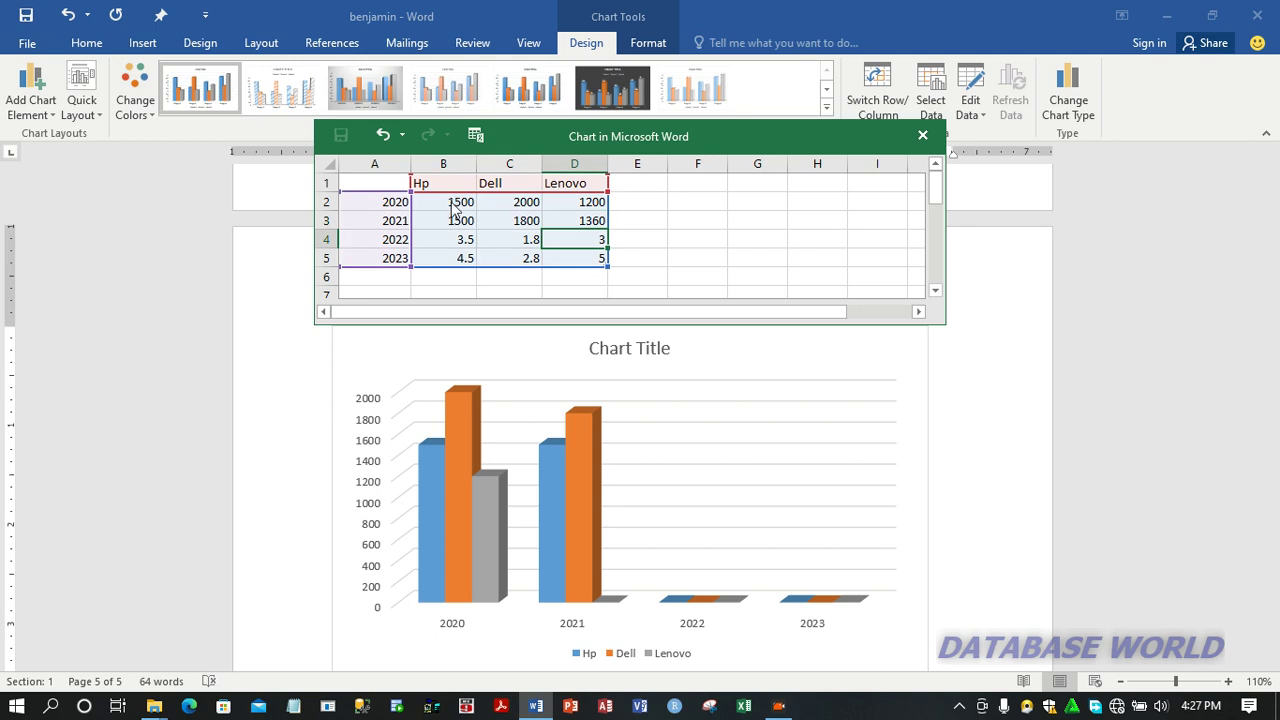
# Step: Fill in the 2022 row of the chart data with 1050 for Hp, 1520 for Dell and 1450 for Lenovo
pyautogui.press('Left')
pyautogui.press('Left')
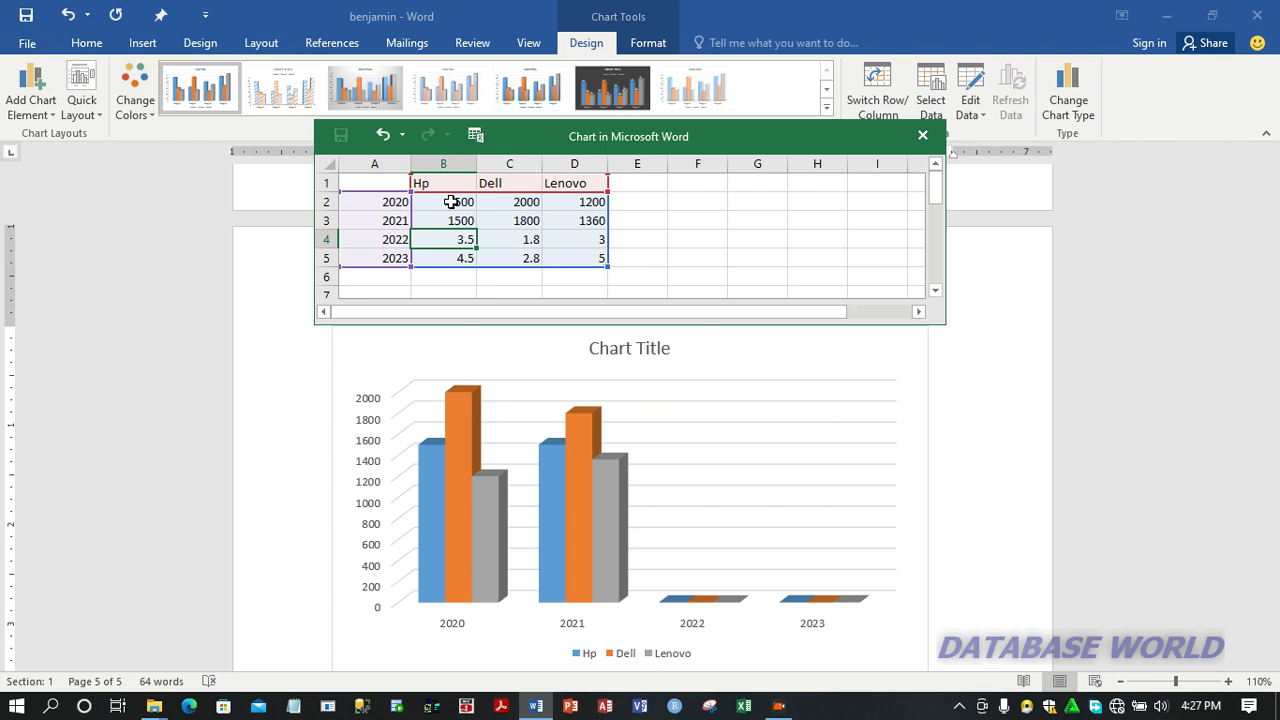
pyautogui.write('10')
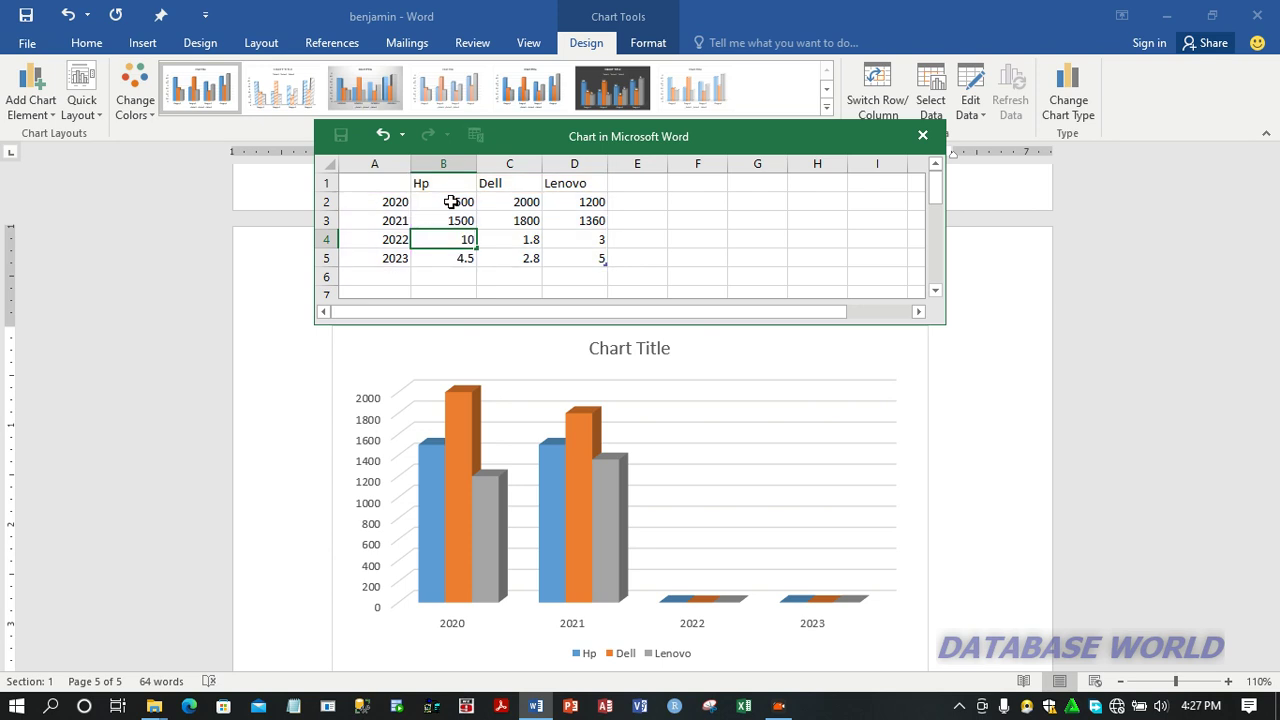
pyautogui.write('50')
pyautogui.press('Tab')
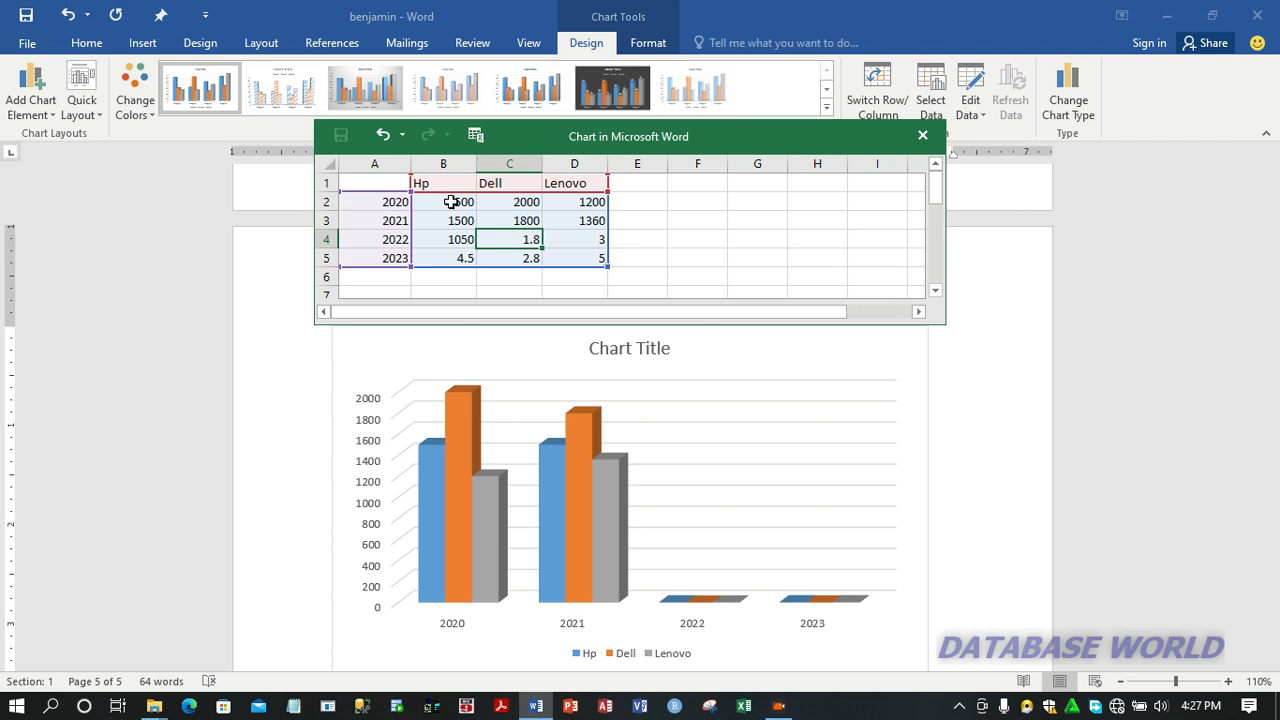
pyautogui.write('1')
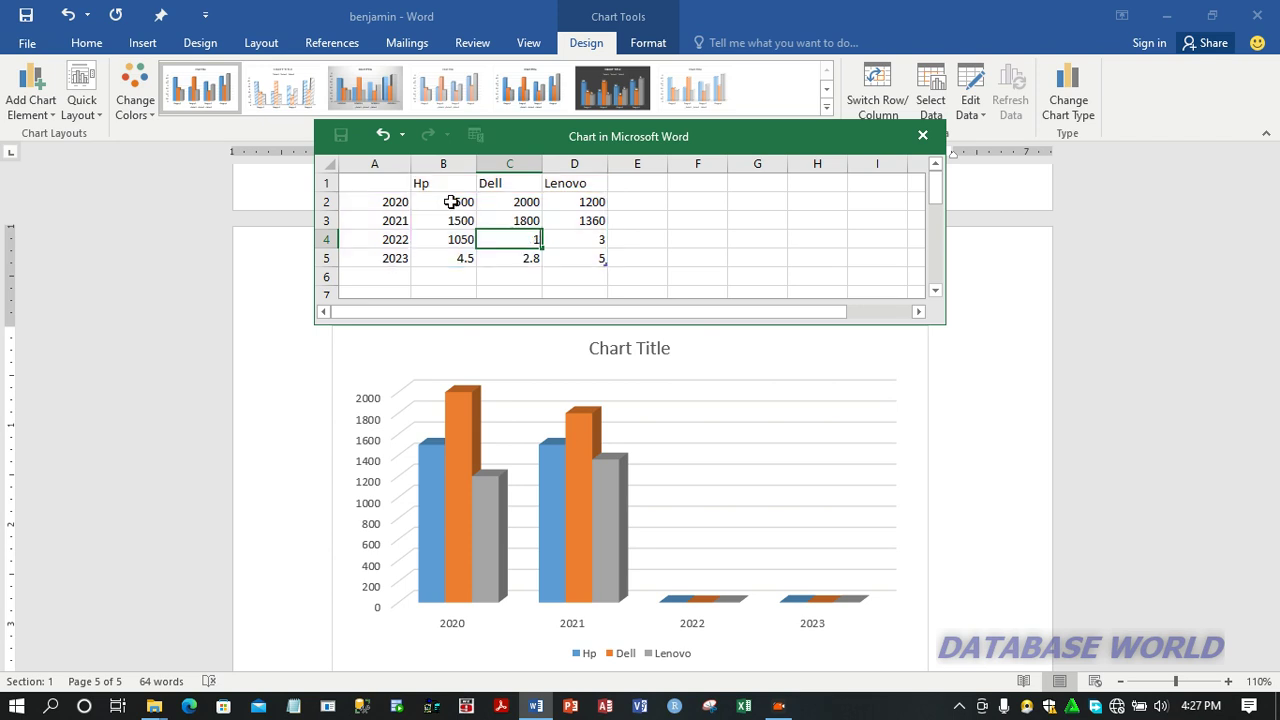
pyautogui.write('520')
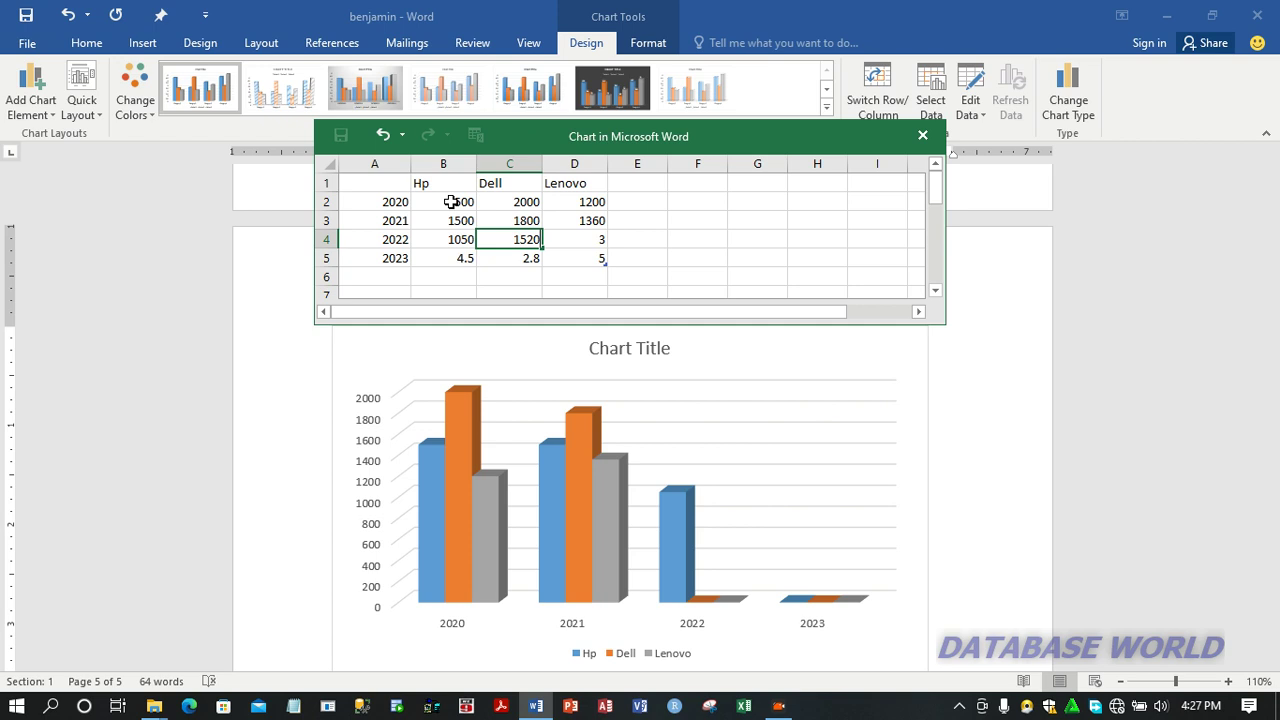
pyautogui.press('Tab')
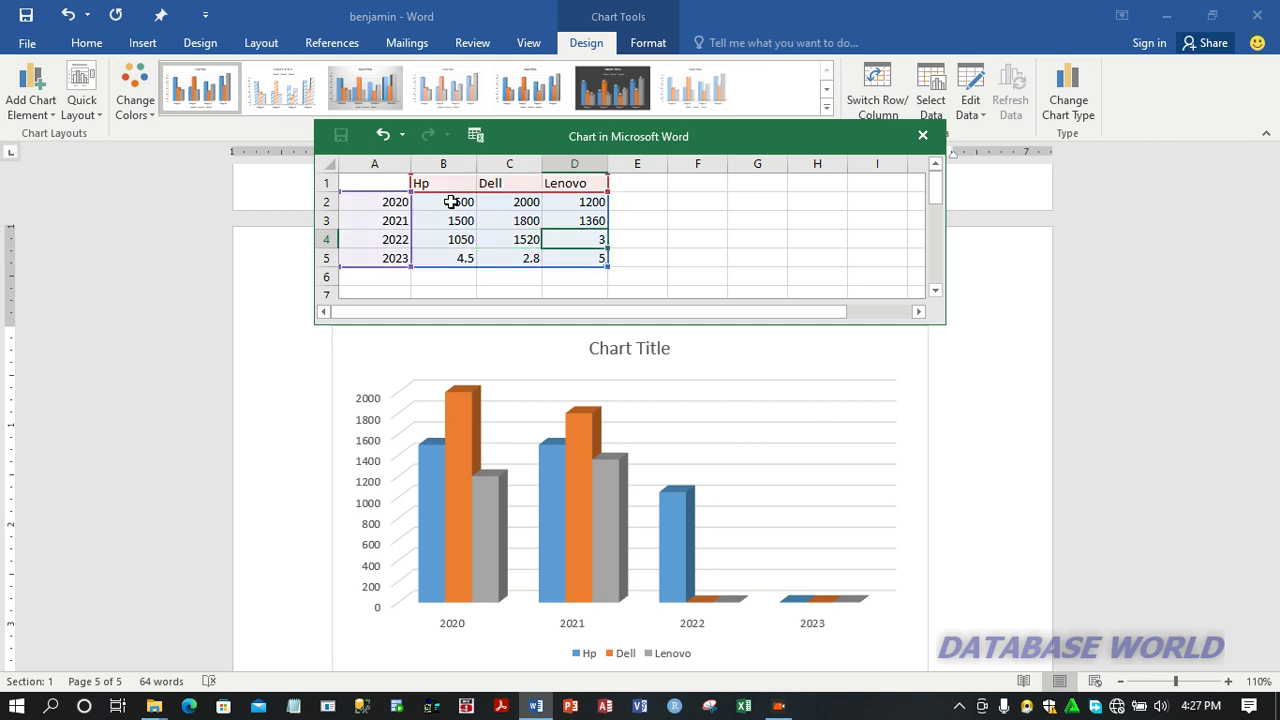
pyautogui.write('1450')
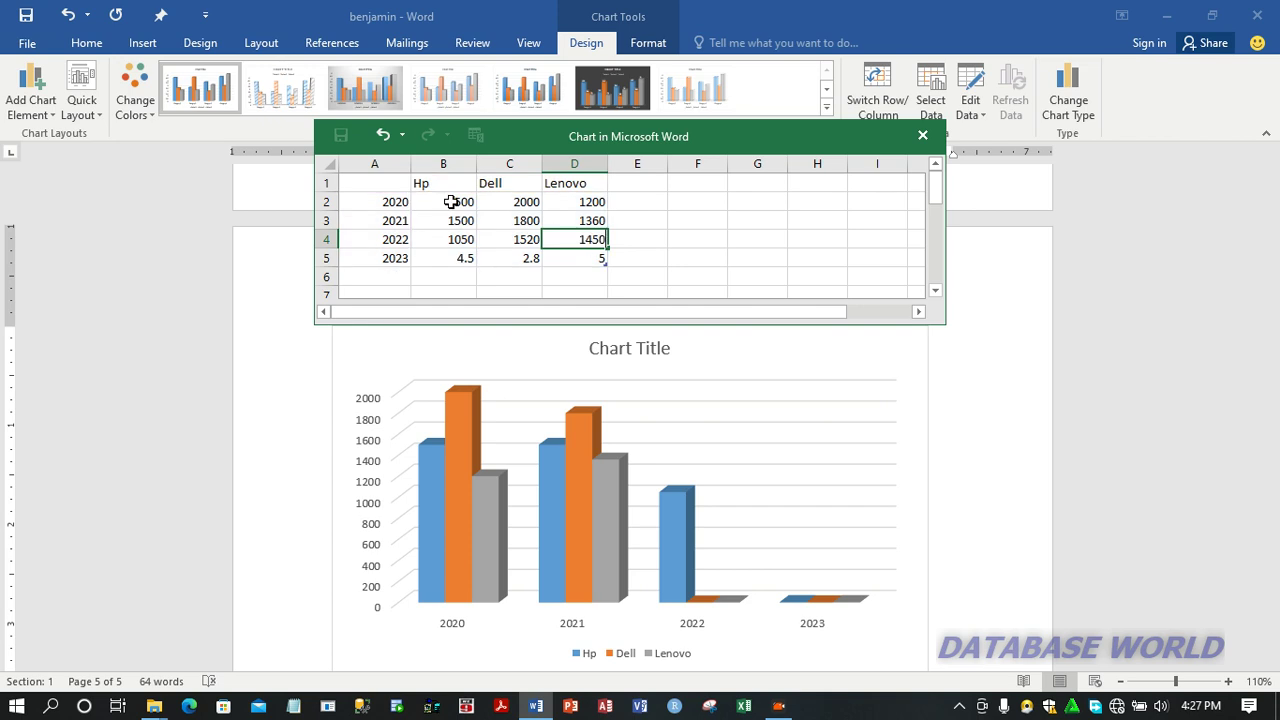
pyautogui.press('Return')
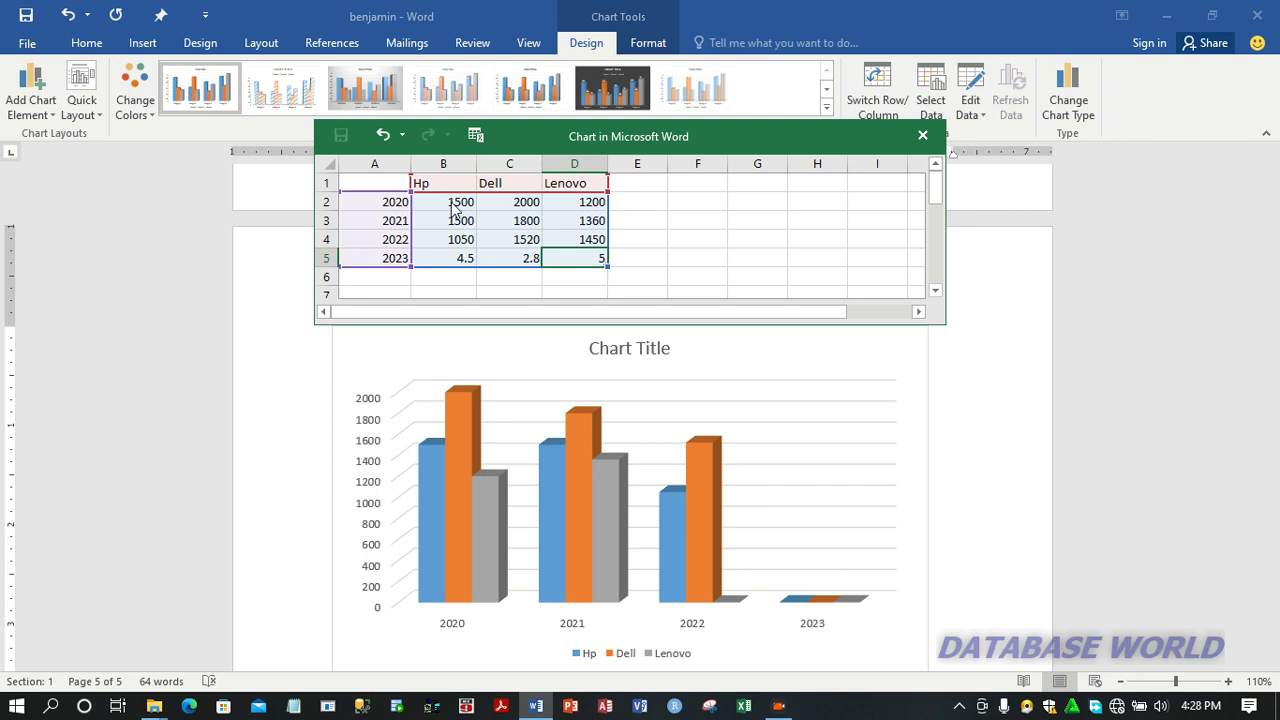
# Step: Fill in the 2023 row with 1700 for Hp, 1450 for Dell and 1450 for Lenovo, and close the data sheet
pyautogui.press('Left')
pyautogui.press('Left')
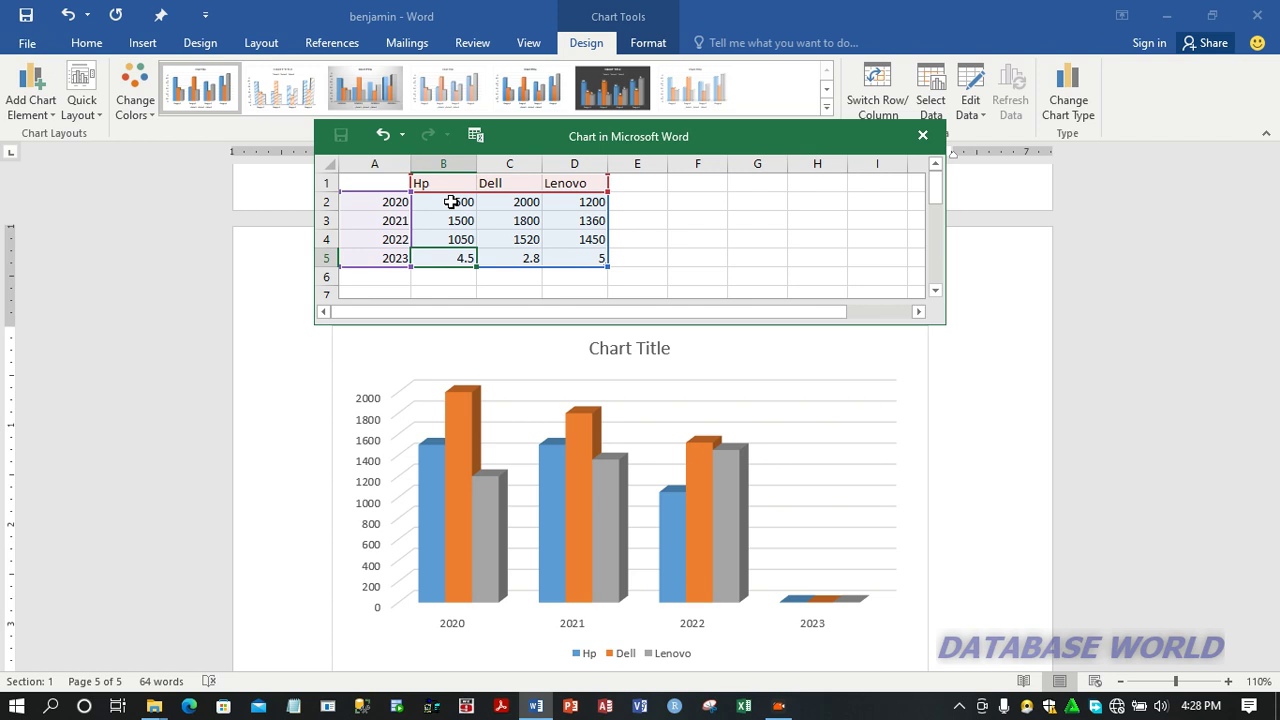
pyautogui.write('1700')
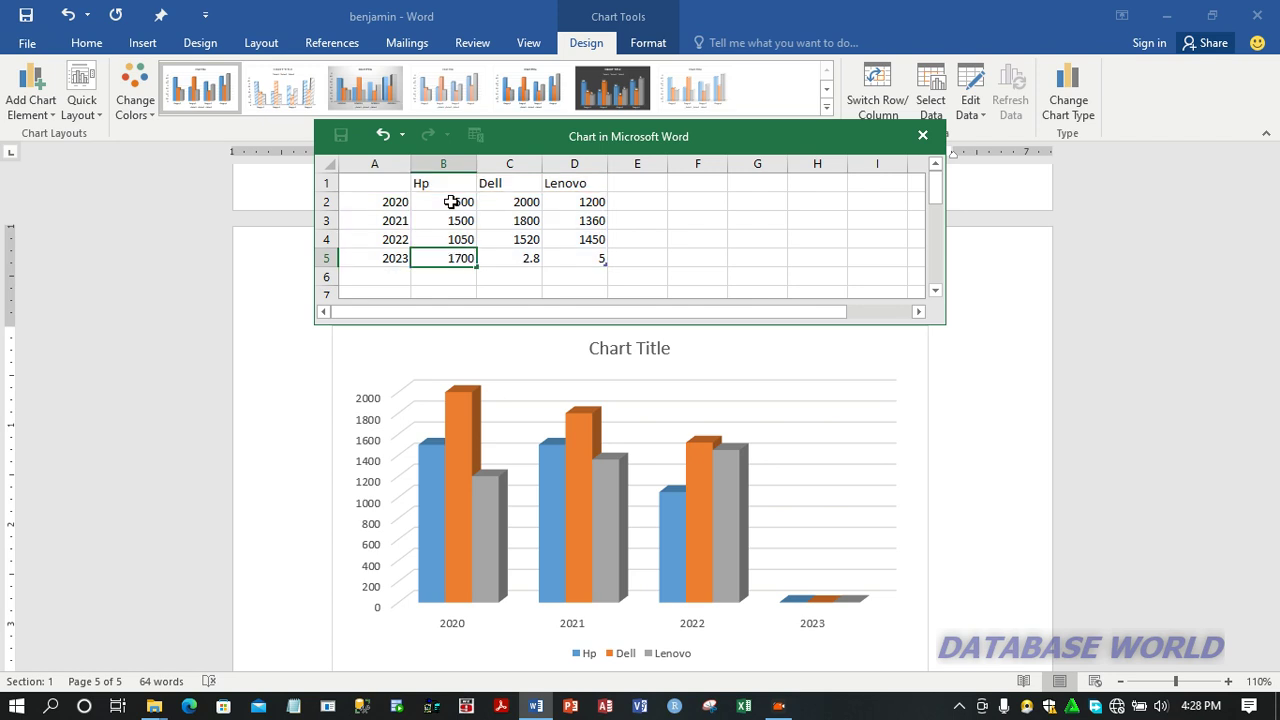
pyautogui.press('Tab')
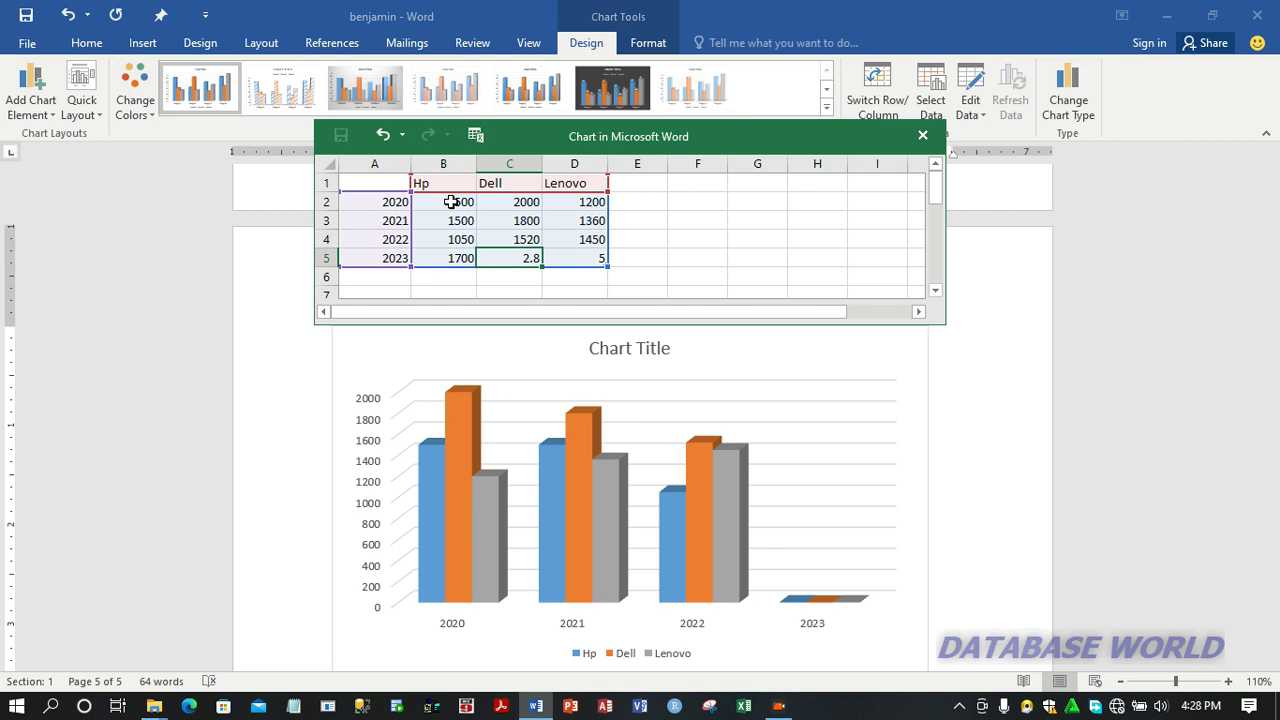
pyautogui.write('1450')
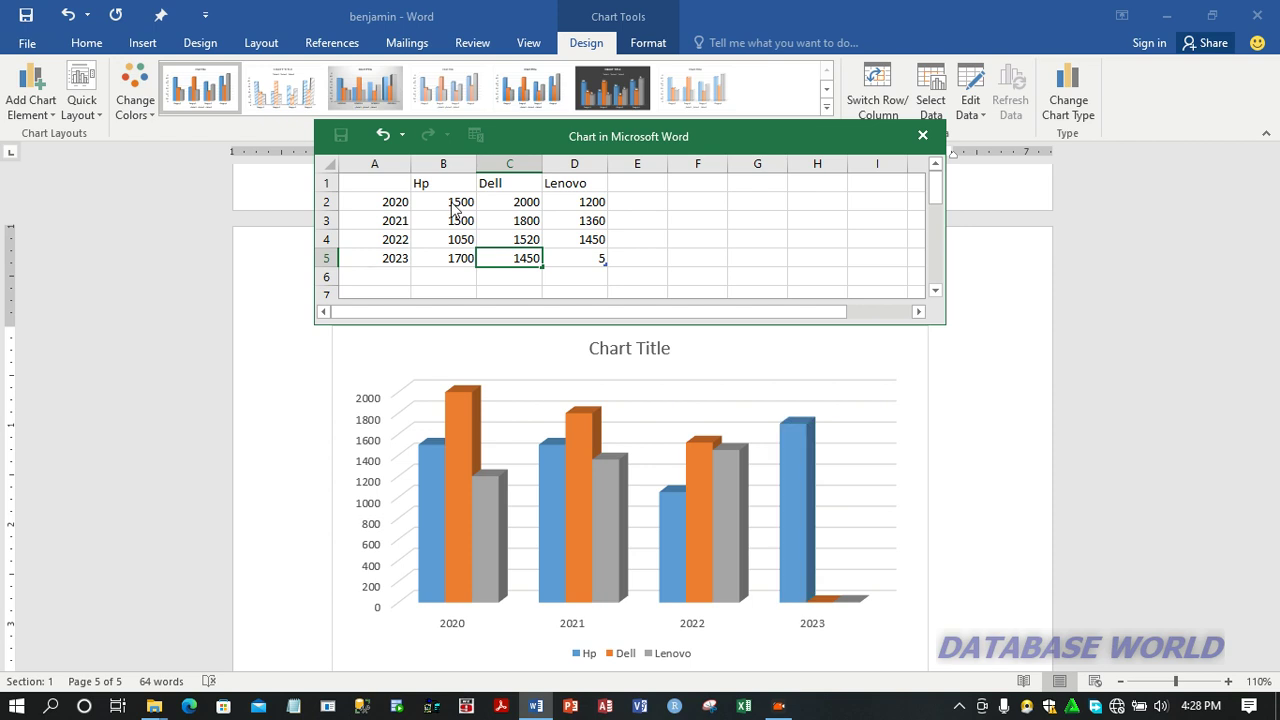
pyautogui.press('Tab')
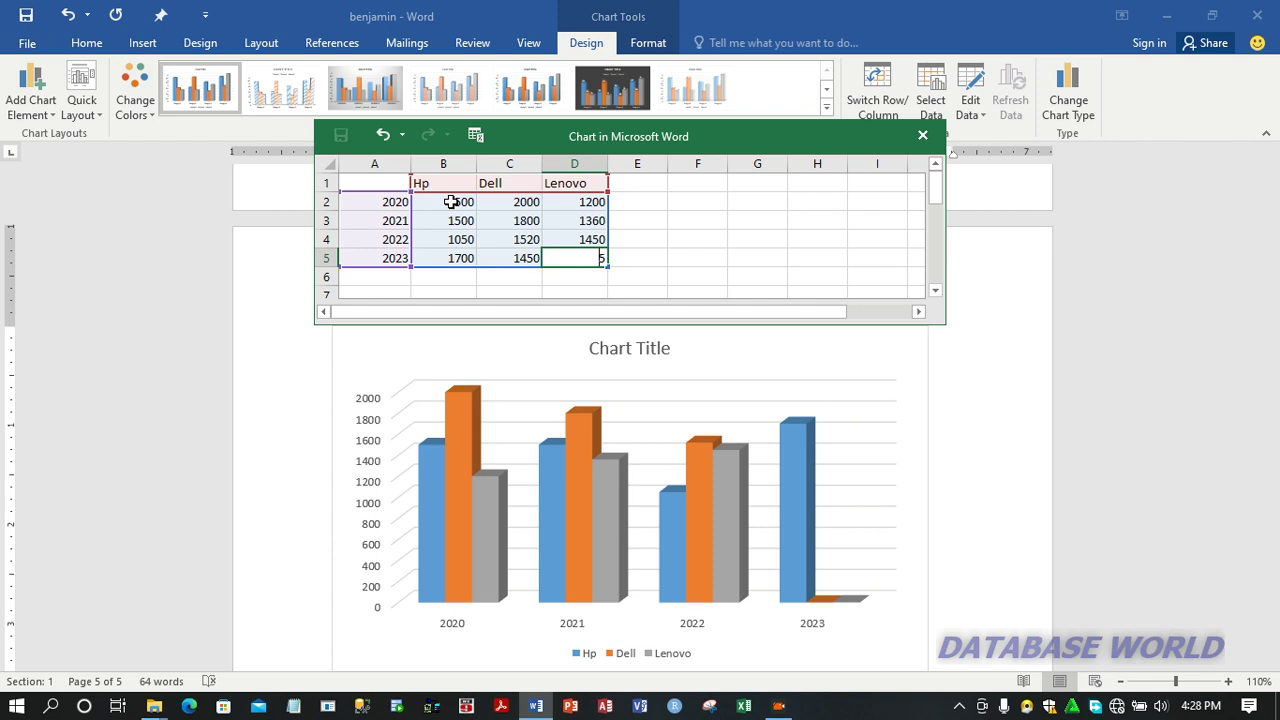
pyautogui.write('3')
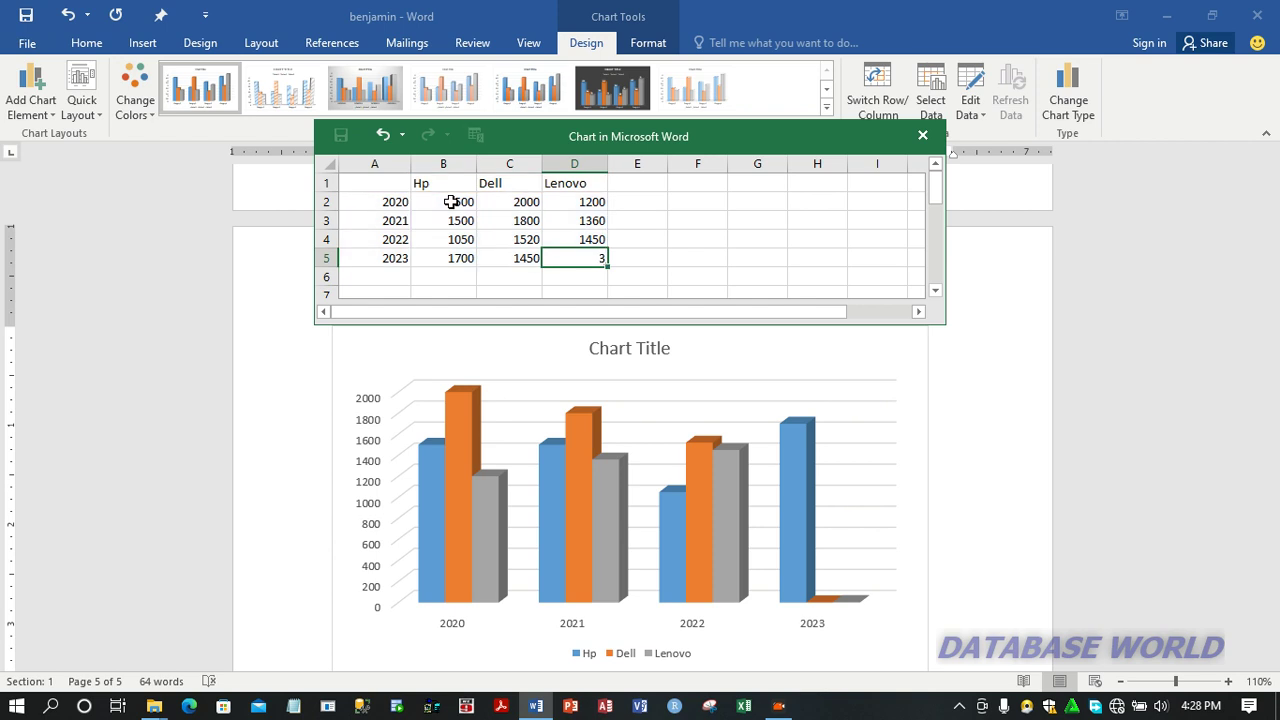
pyautogui.press('Left')
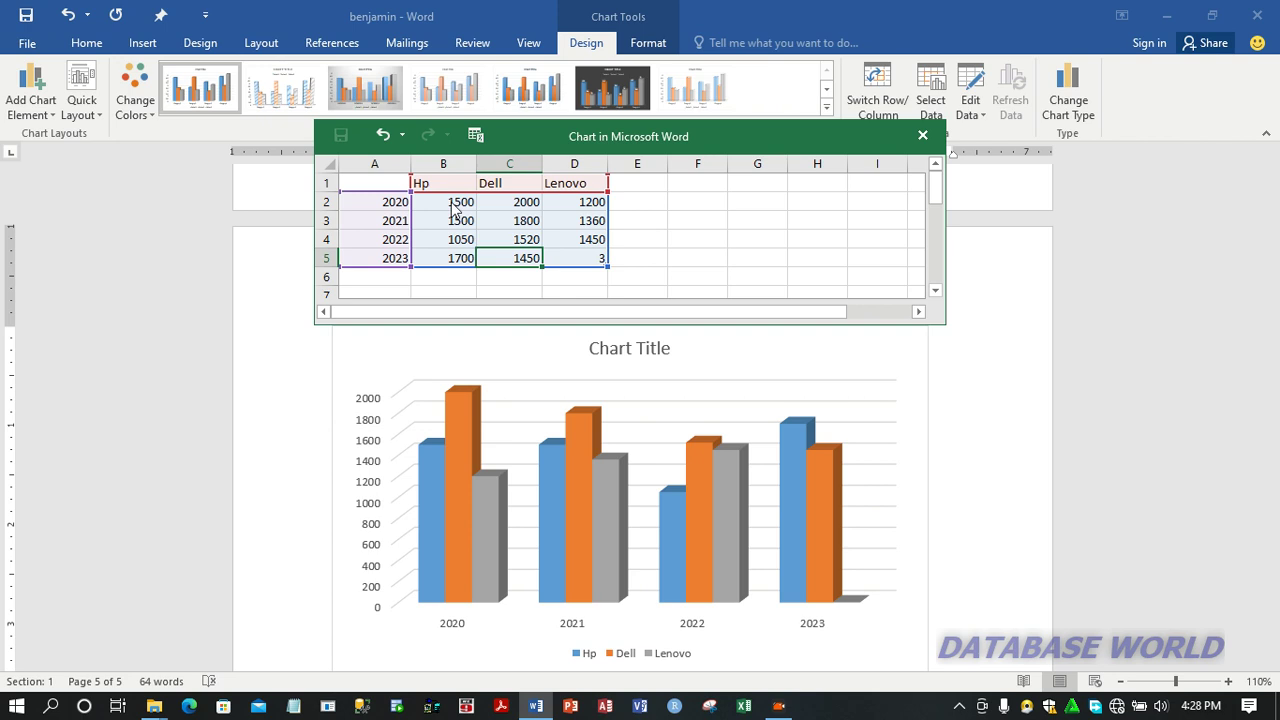
pyautogui.press('Right')
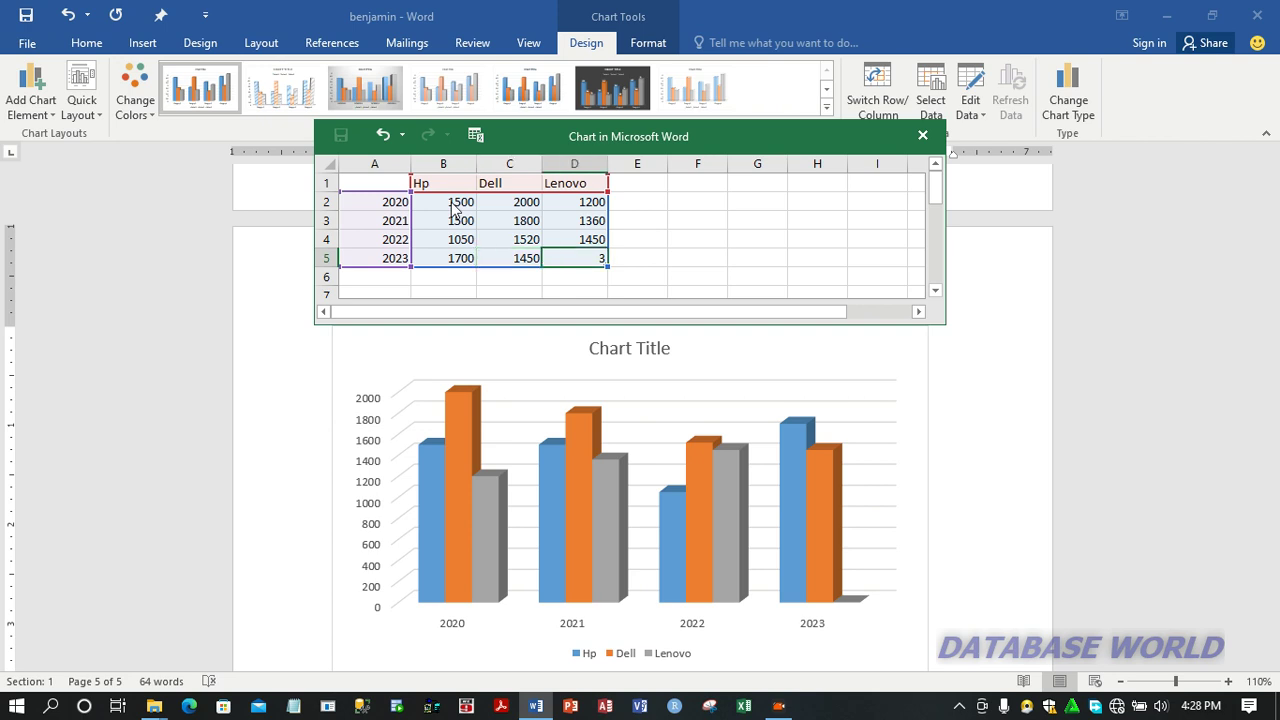
pyautogui.write('1450')
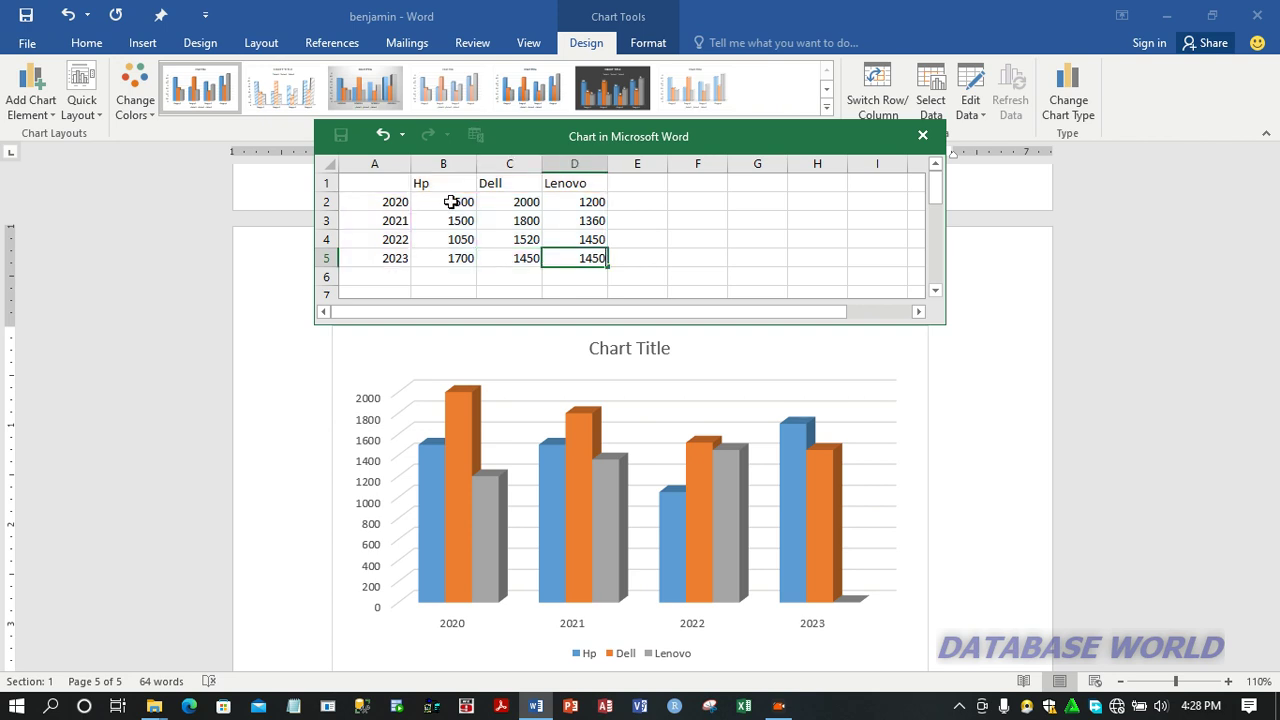
pyautogui.press('Return')
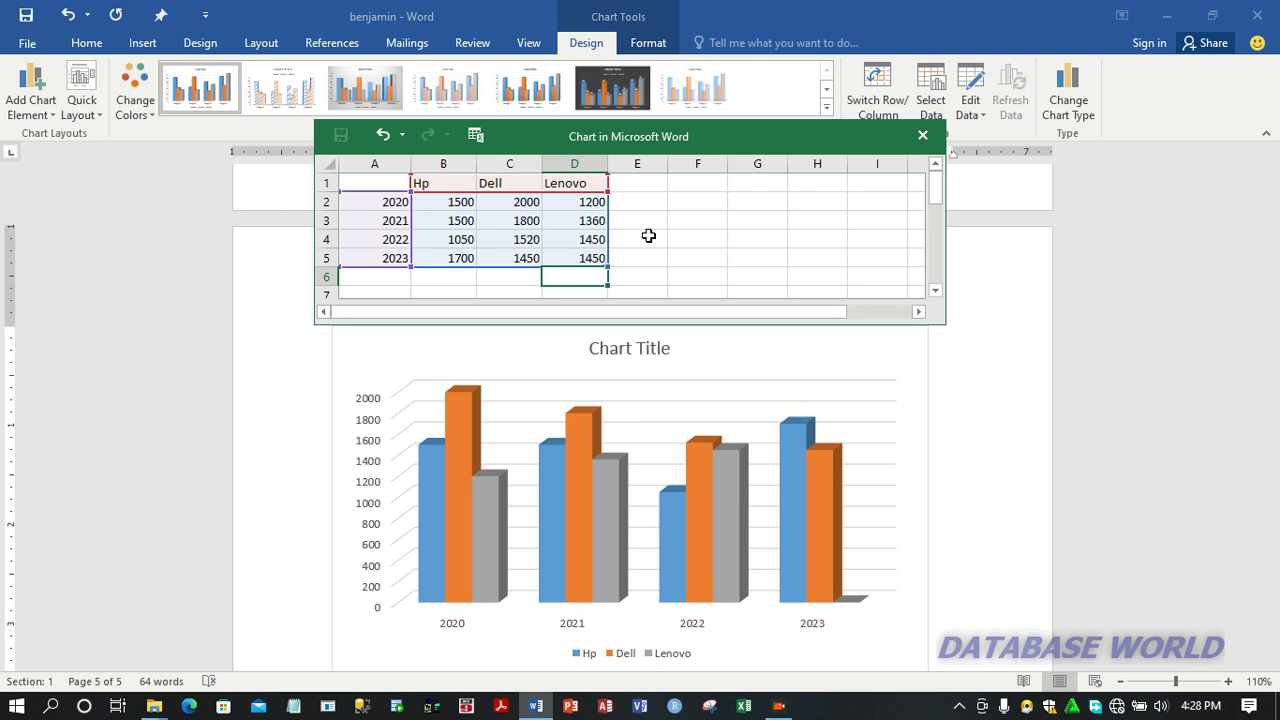
pyautogui.click(922, 135)
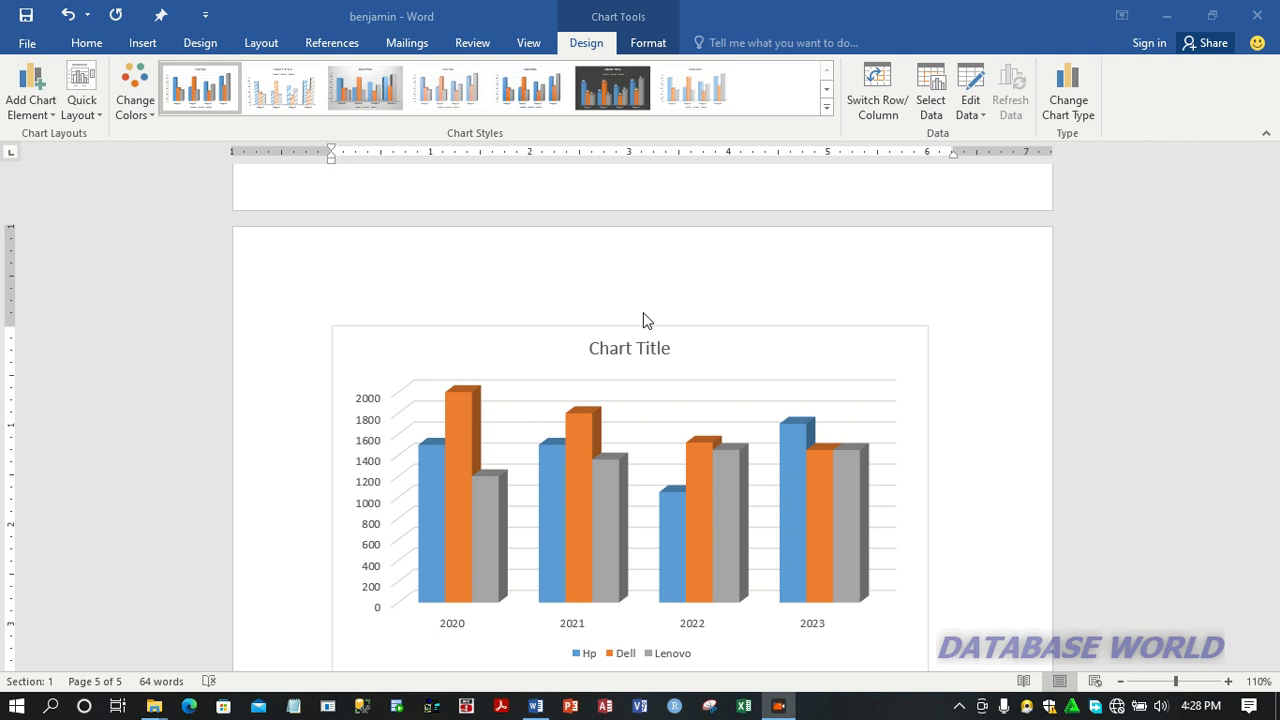
# Step: Reopen the chart's data sheet to review the entered figures, and close it again
pyautogui.click(969, 87)
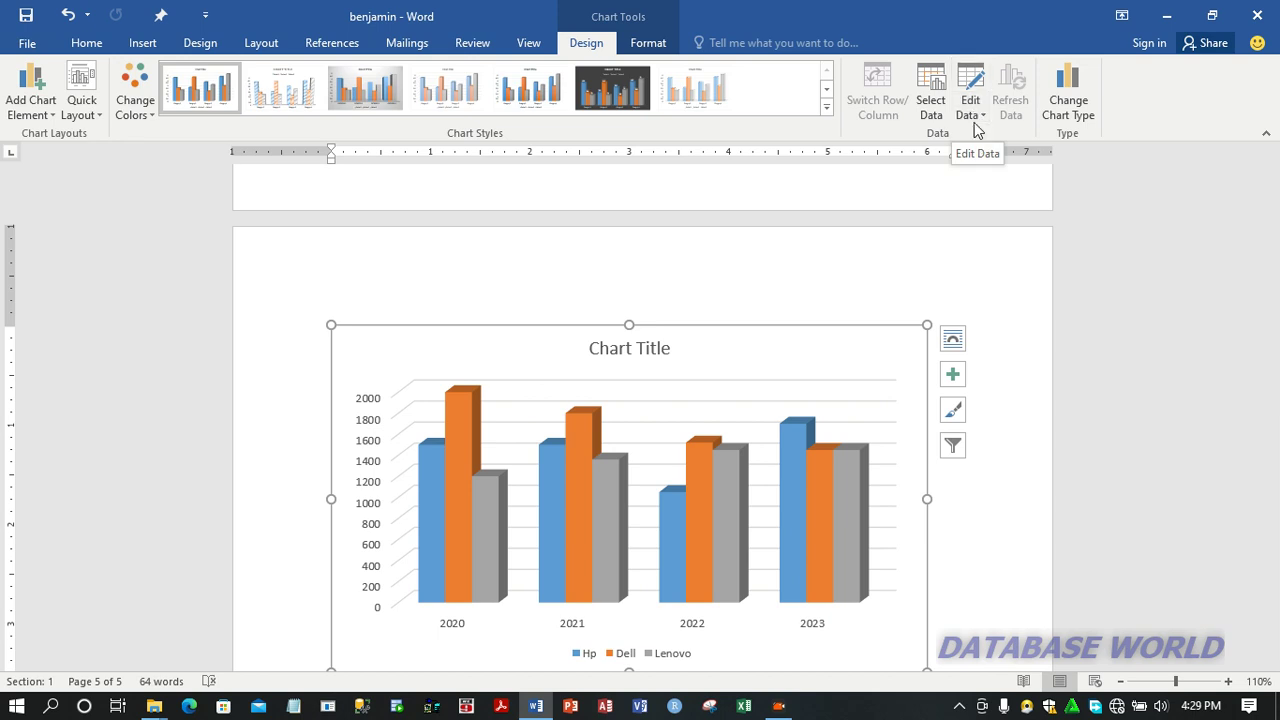
pyautogui.click(977, 118)
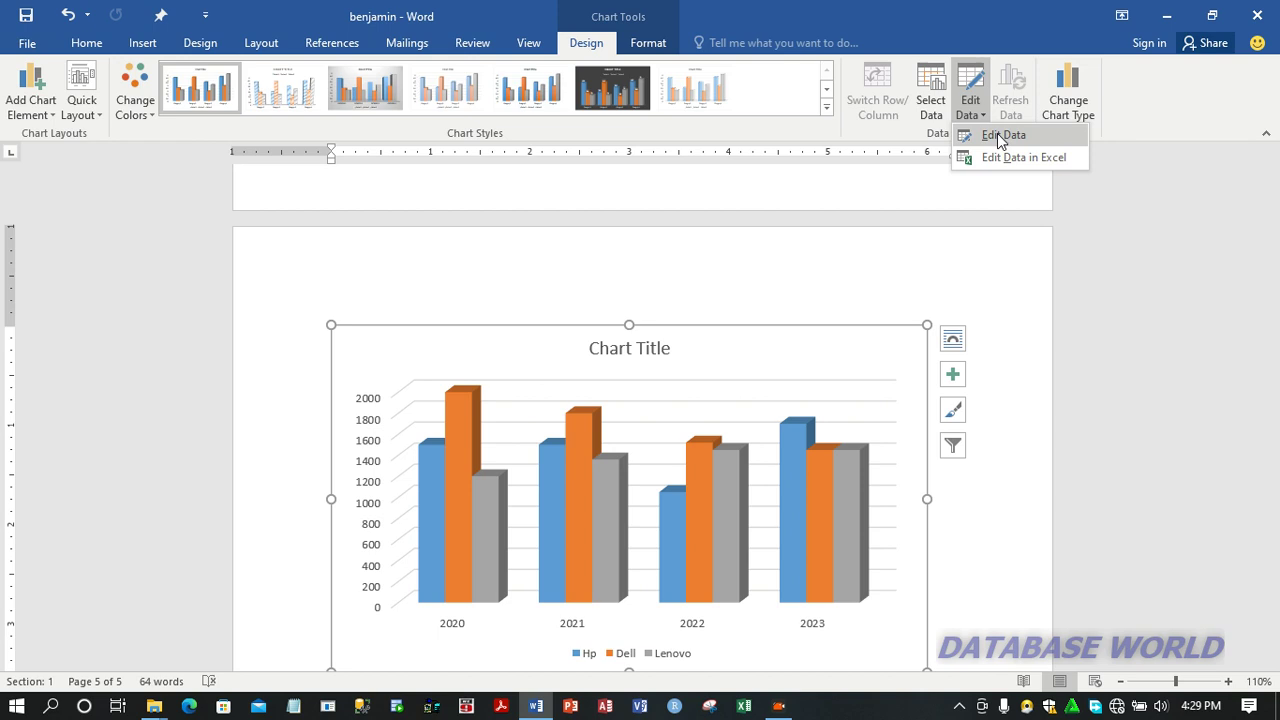
pyautogui.click(998, 138)
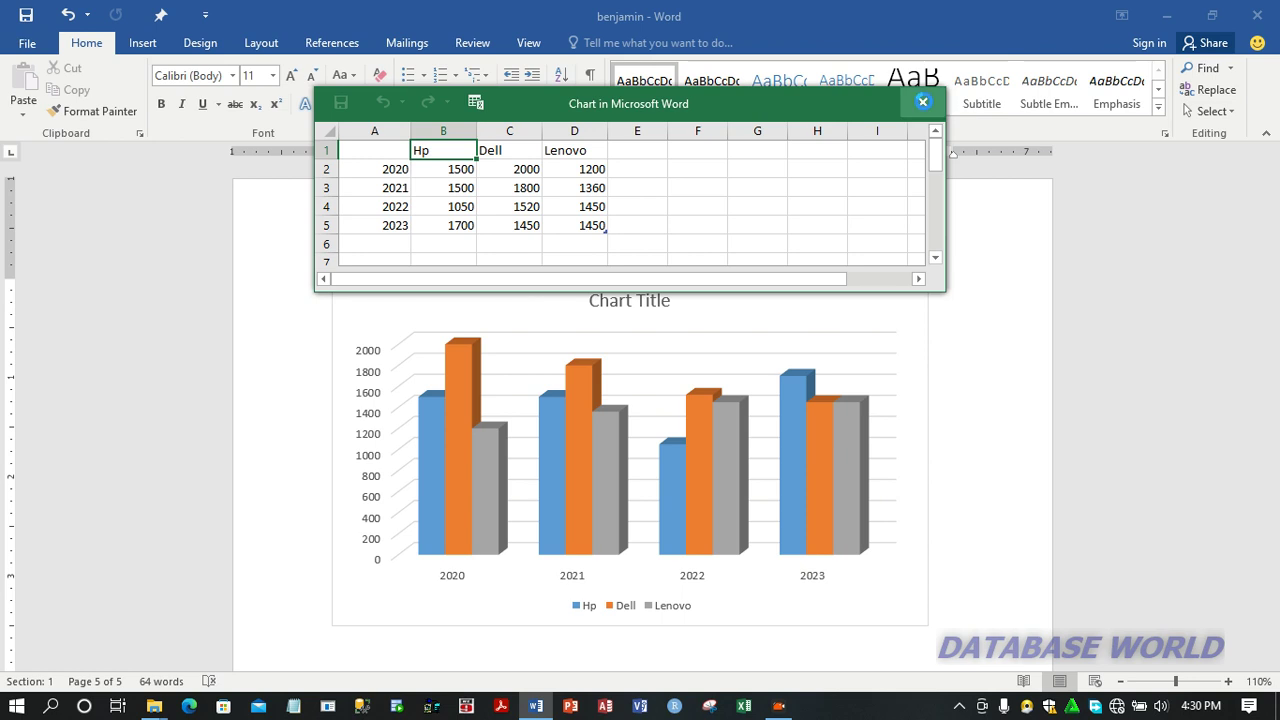
pyautogui.click(923, 104)
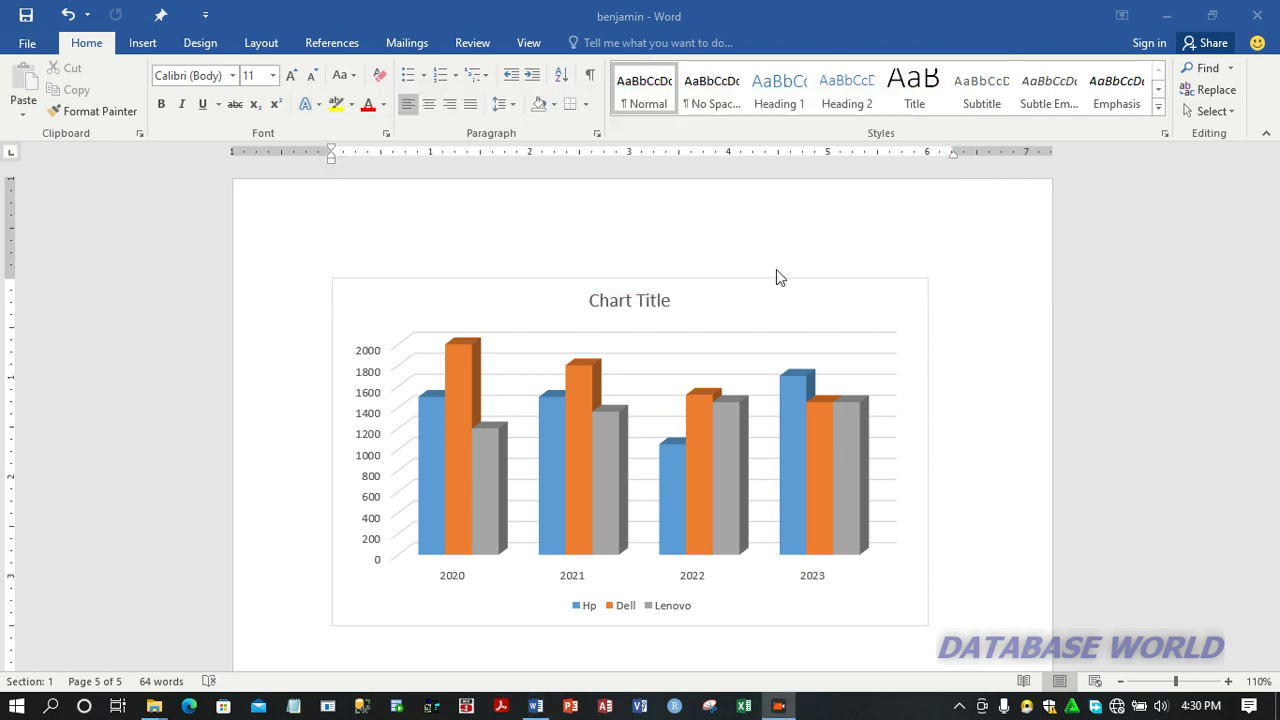
# Step: Apply the dark-background chart style with boxed data labels to the 3-D column chart
pyautogui.click(723, 288)
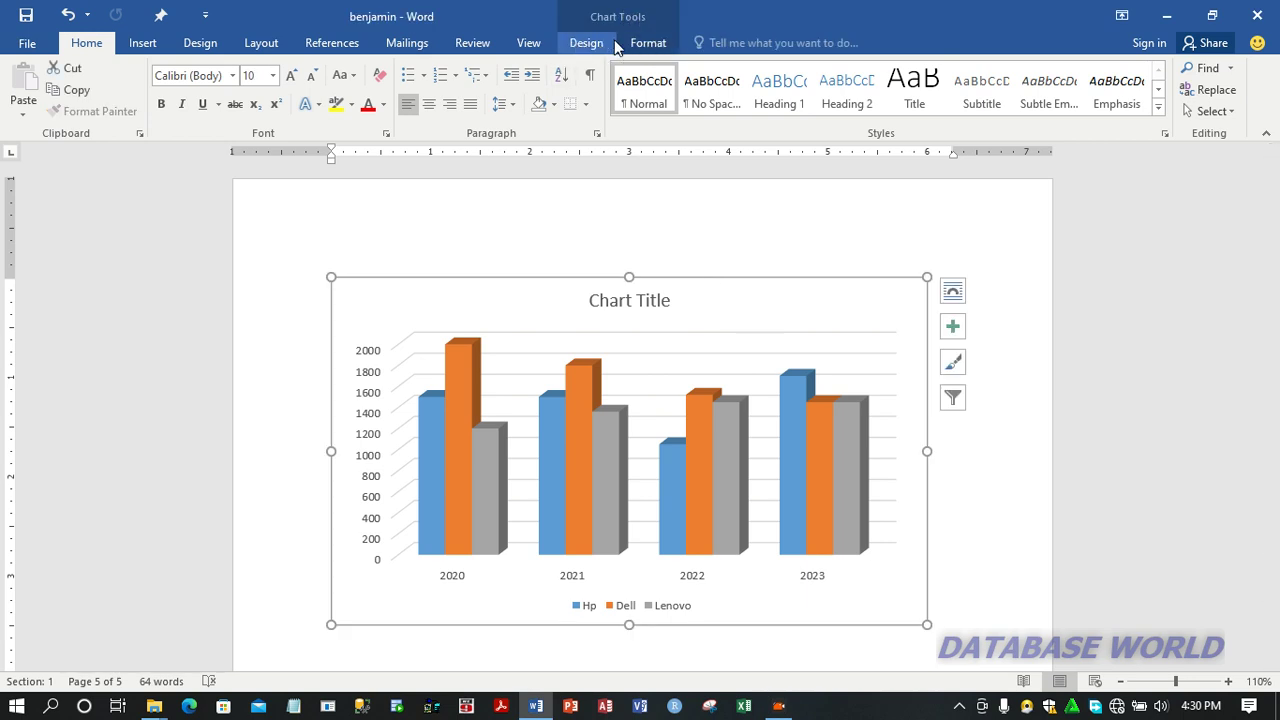
pyautogui.click(645, 44)
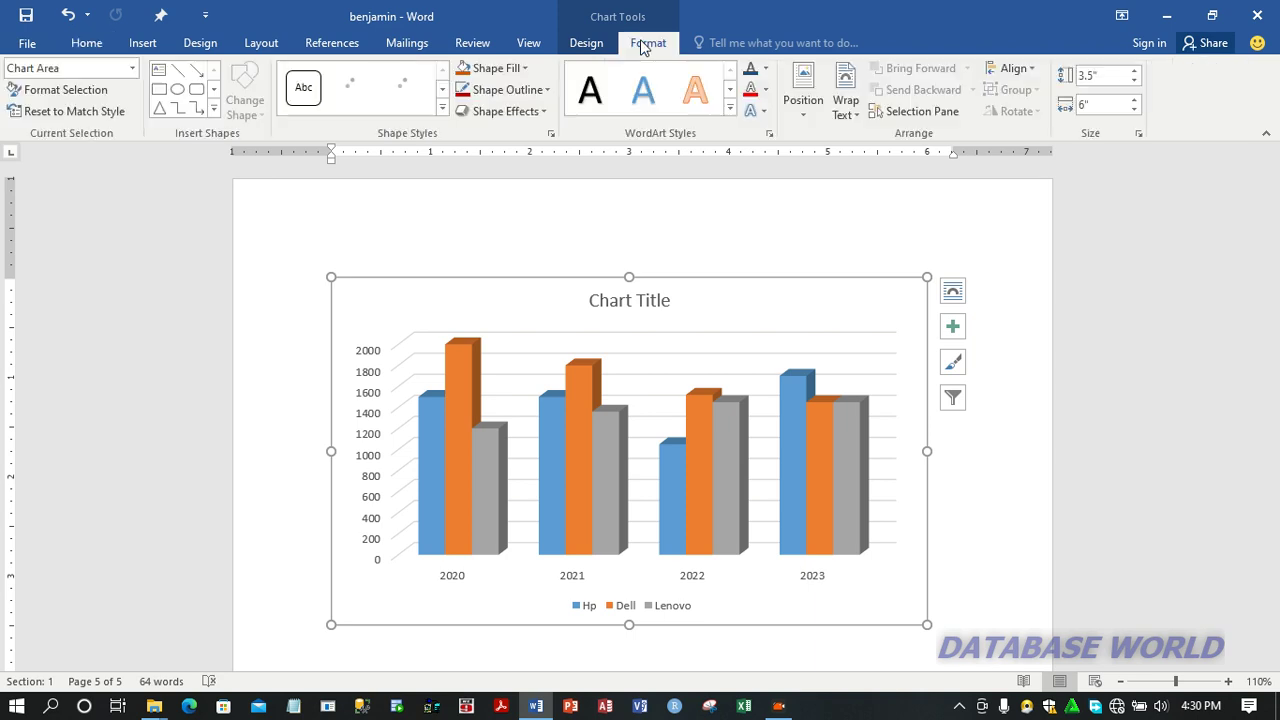
pyautogui.click(588, 44)
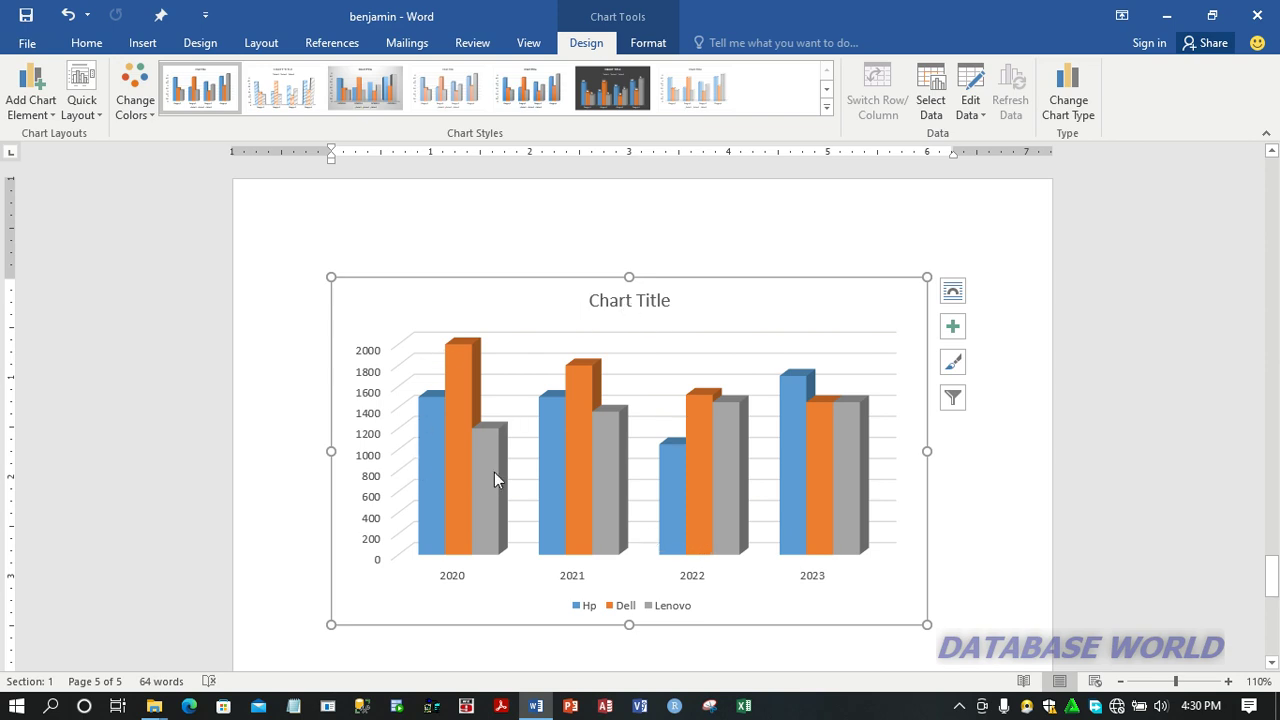
pyautogui.moveTo(465, 473)
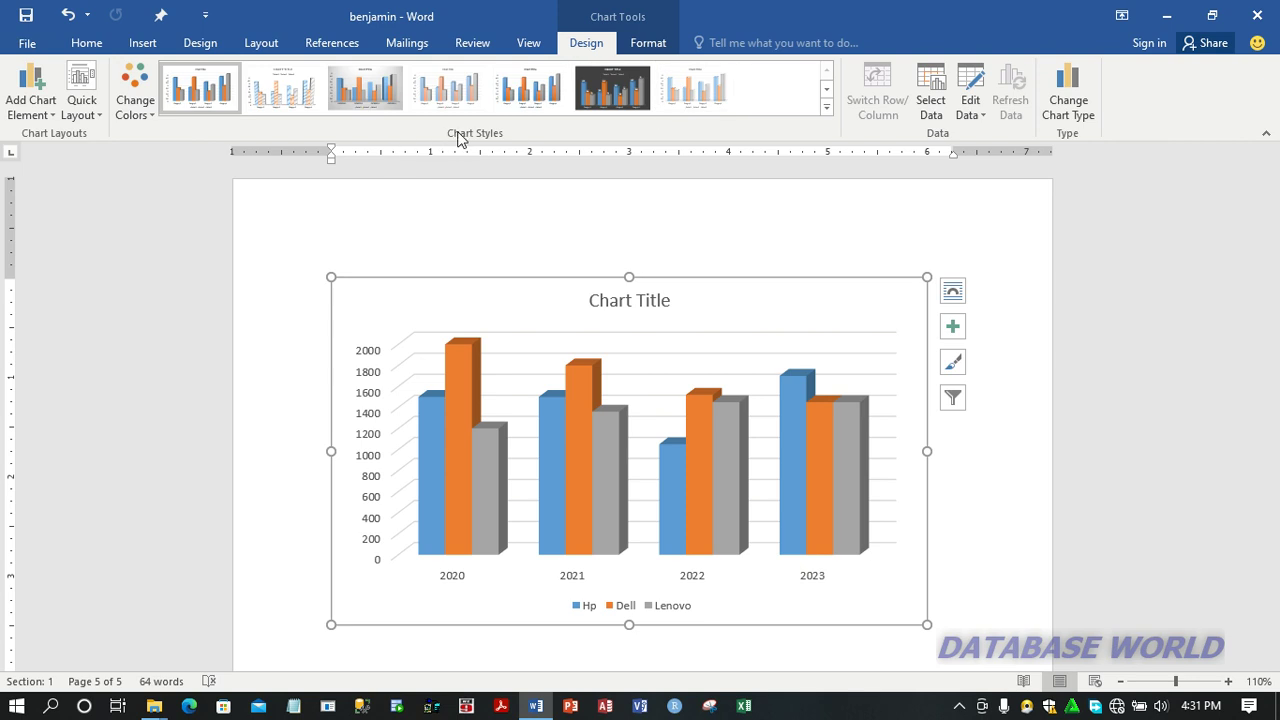
pyautogui.click(827, 107)
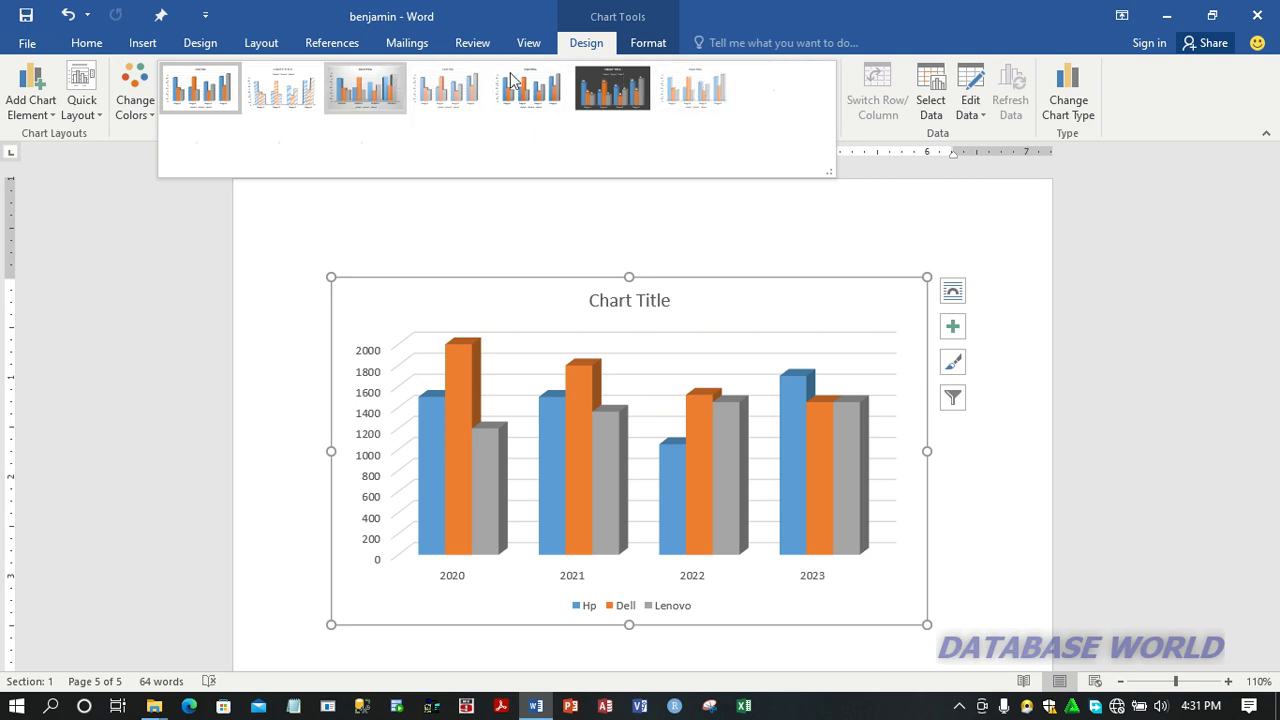
pyautogui.click(608, 95)
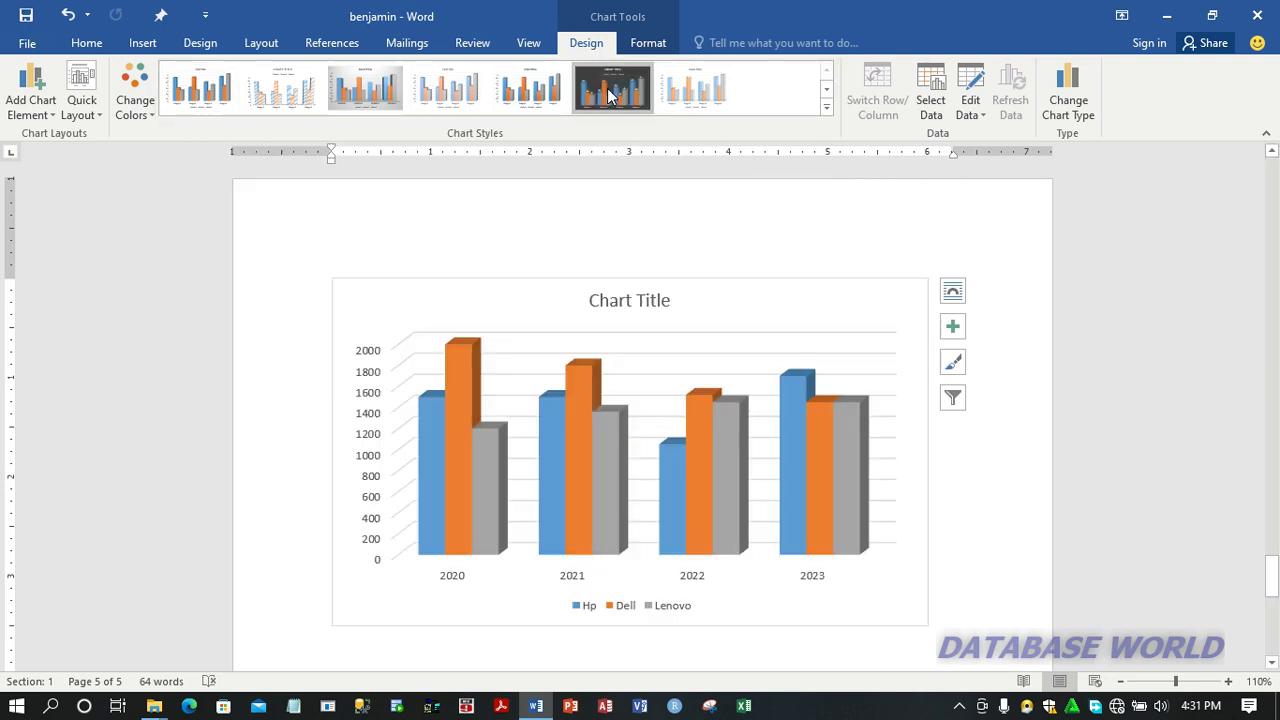
pyautogui.click(608, 95)
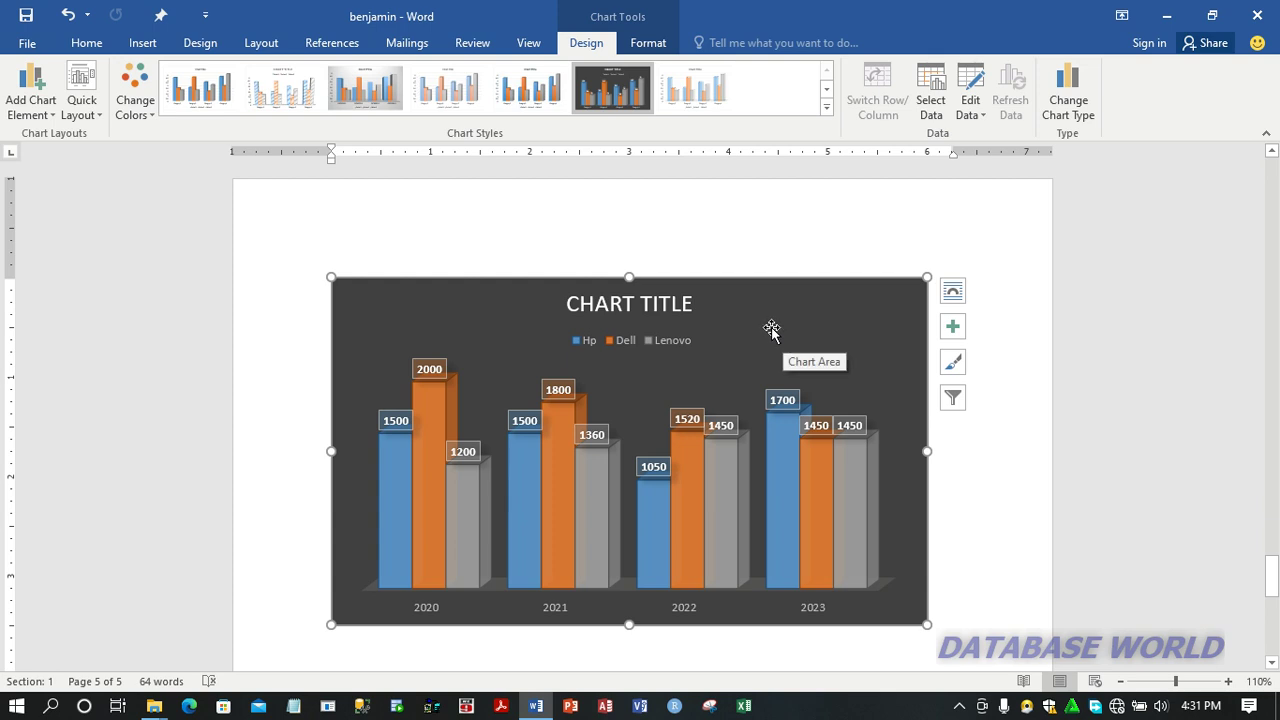
# Step: Replace the chart's placeholder title with COMPUTER BRAND PRICES
pyautogui.click(690, 304)
pyautogui.click(696, 304)
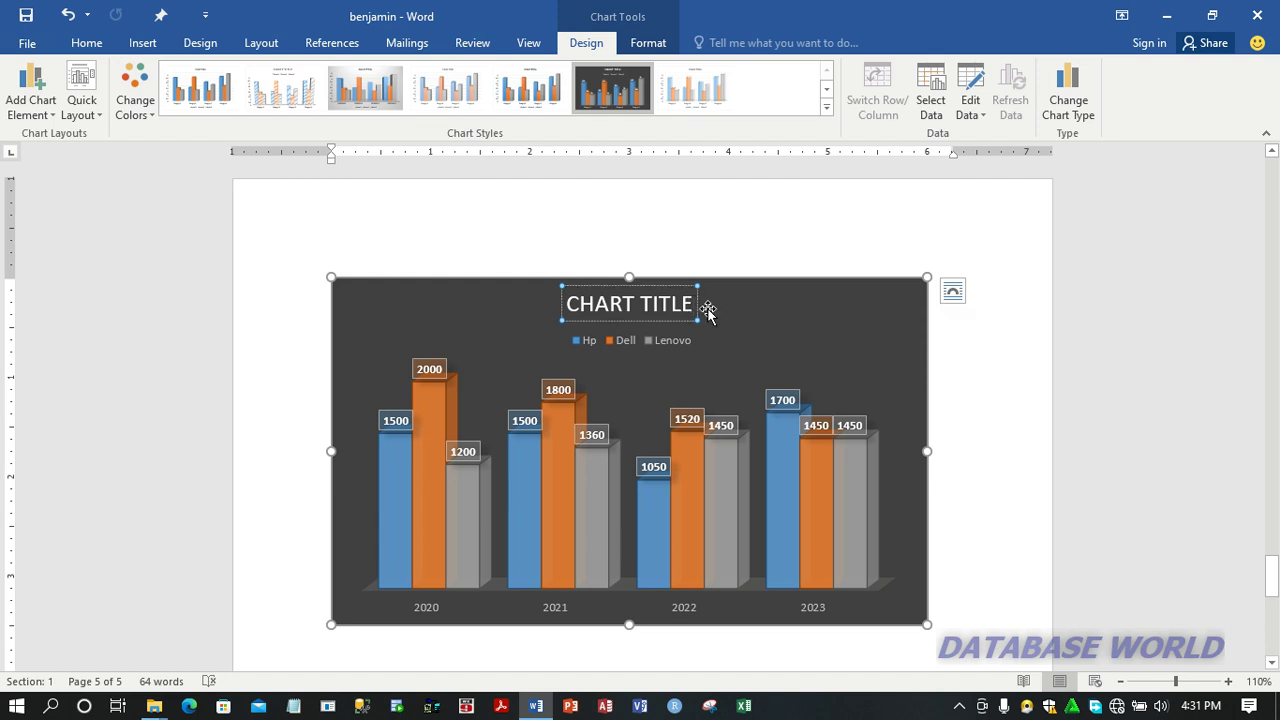
pyautogui.press('BackSpace')
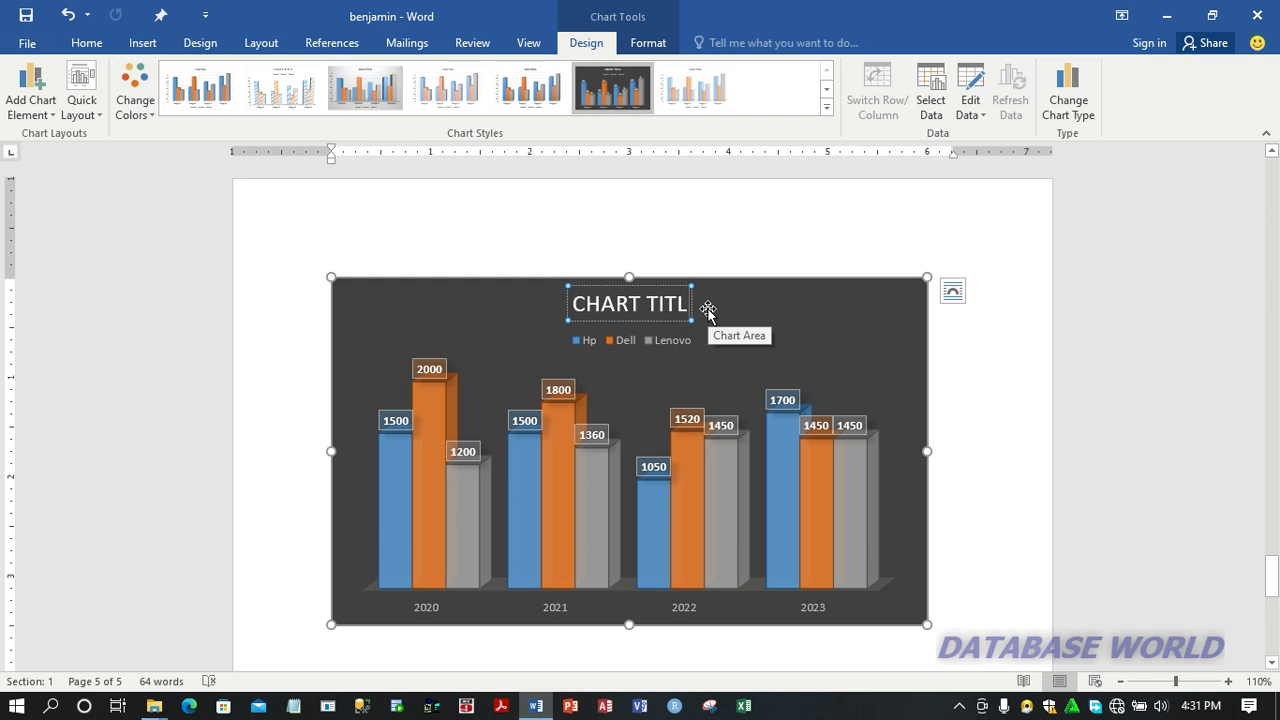
pyautogui.press('BackSpace')
pyautogui.press('BackSpace')
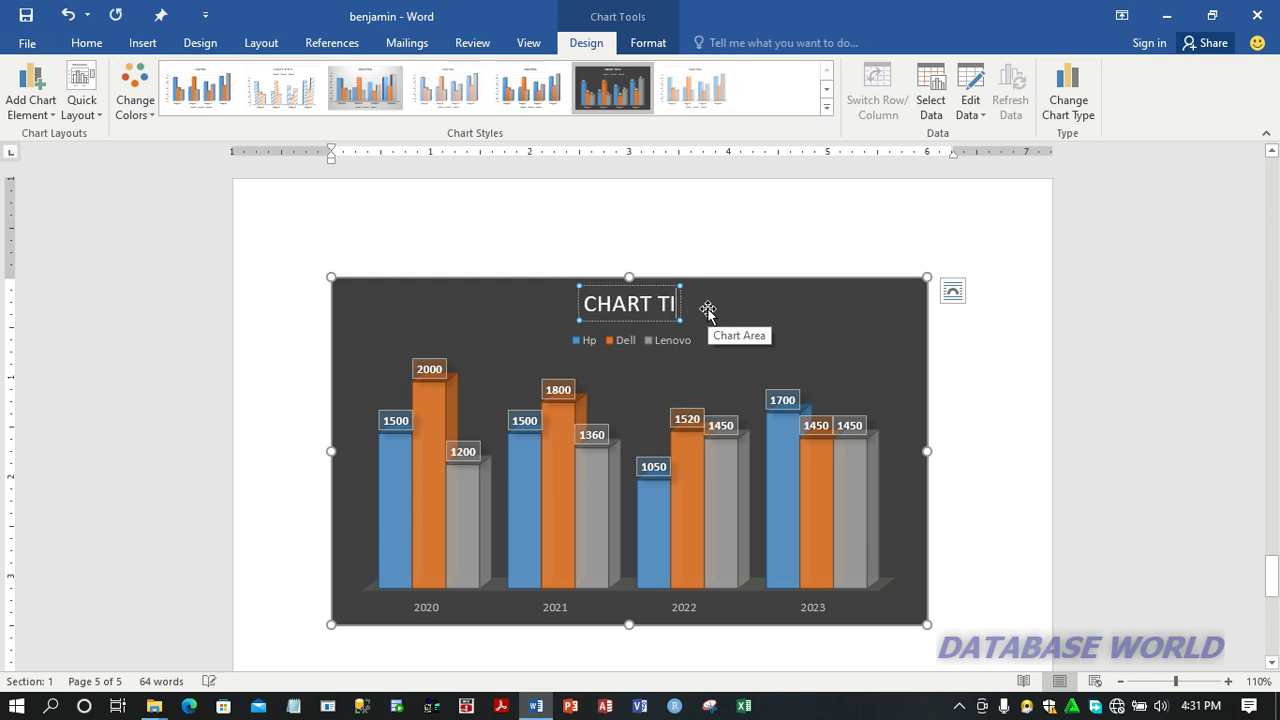
pyautogui.press('BackSpace')
pyautogui.press('BackSpace')
pyautogui.press('BackSpace')
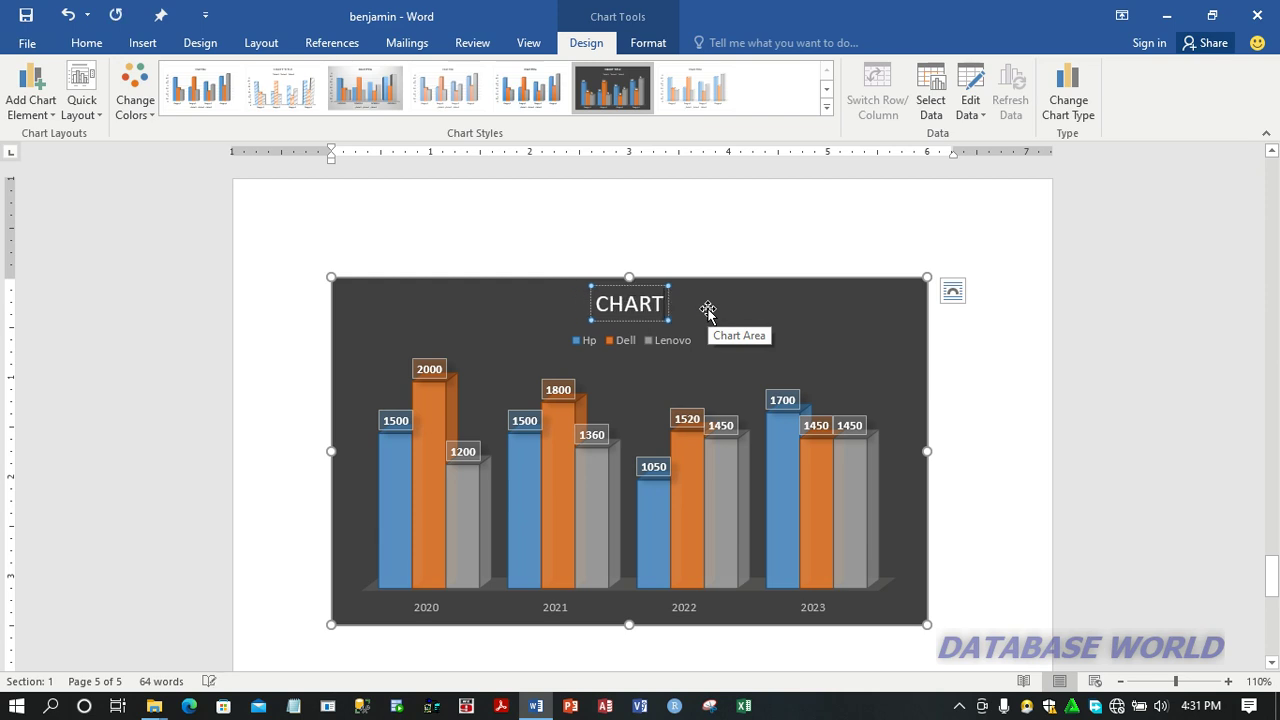
pyautogui.press('BackSpace')
pyautogui.press('BackSpace')
pyautogui.press('BackSpace')
pyautogui.press('BackSpace')
pyautogui.press('BackSpace')
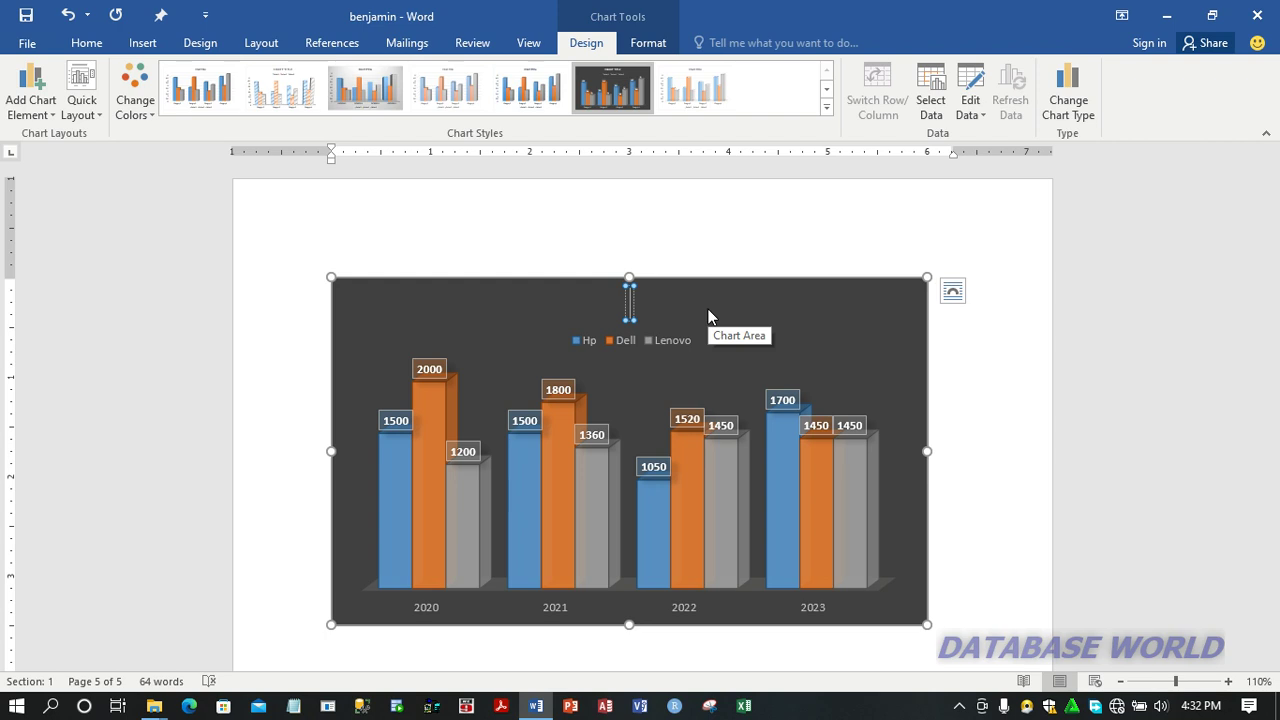
pyautogui.write('COMPUTER BRAND PRICES')
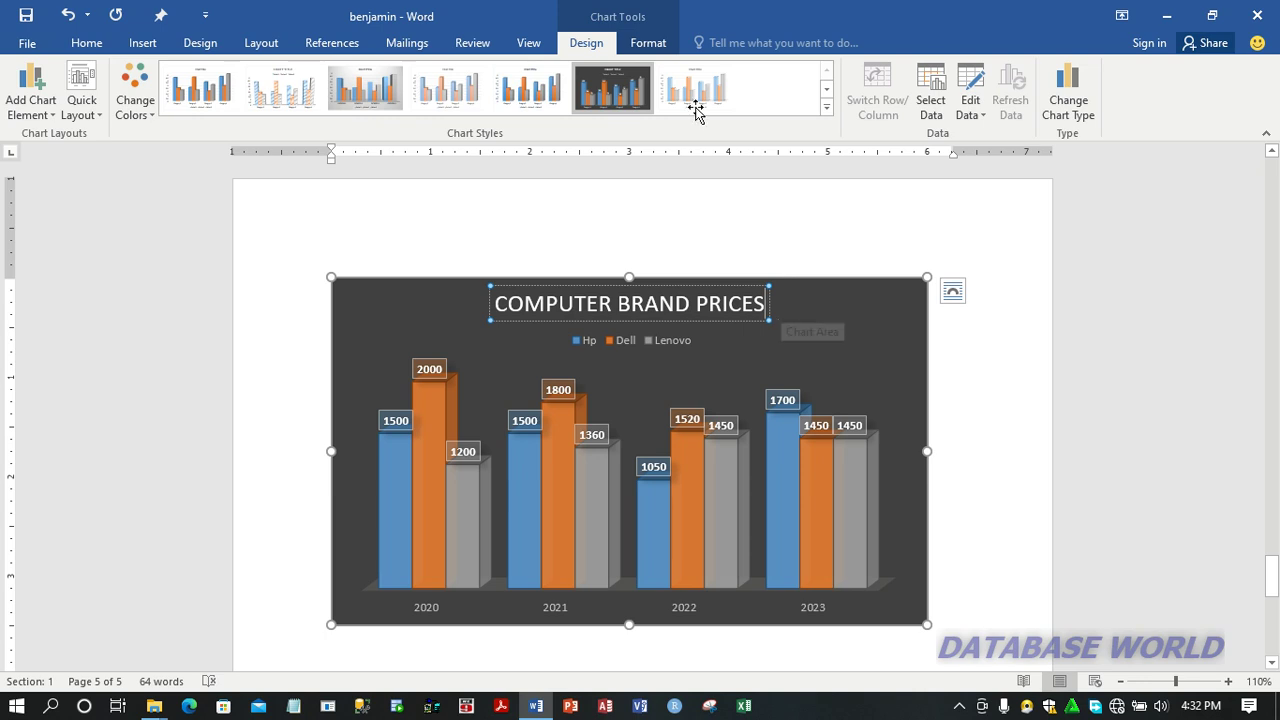
# Step: Apply the light orange gradient theme shape style with an orange outline to the chart title and to the whole chart area
pyautogui.click(648, 43)
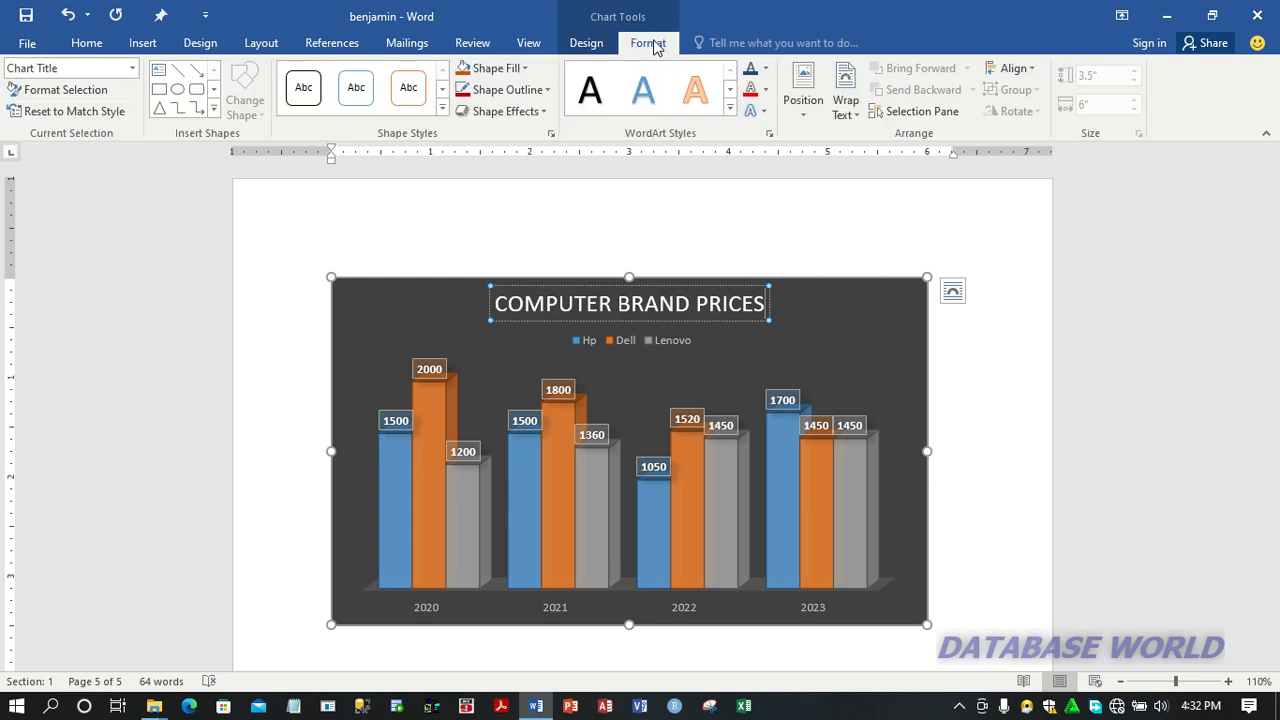
pyautogui.click(444, 111)
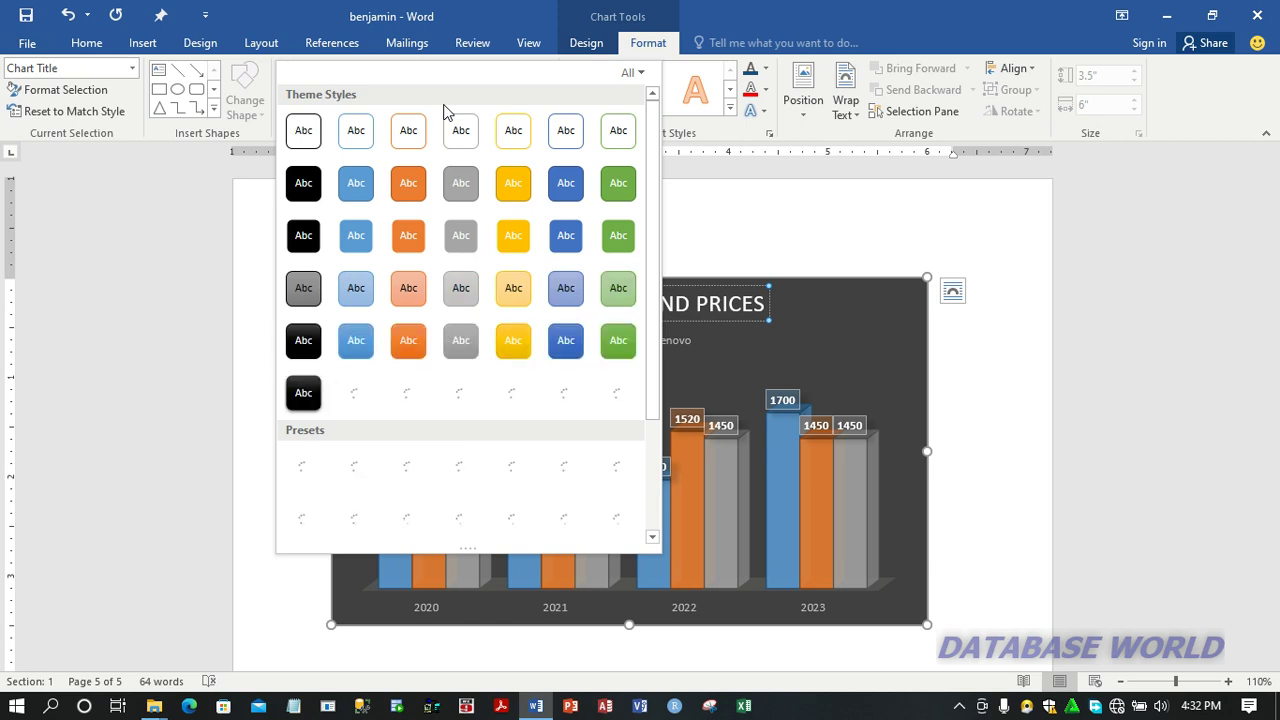
pyautogui.click(408, 288)
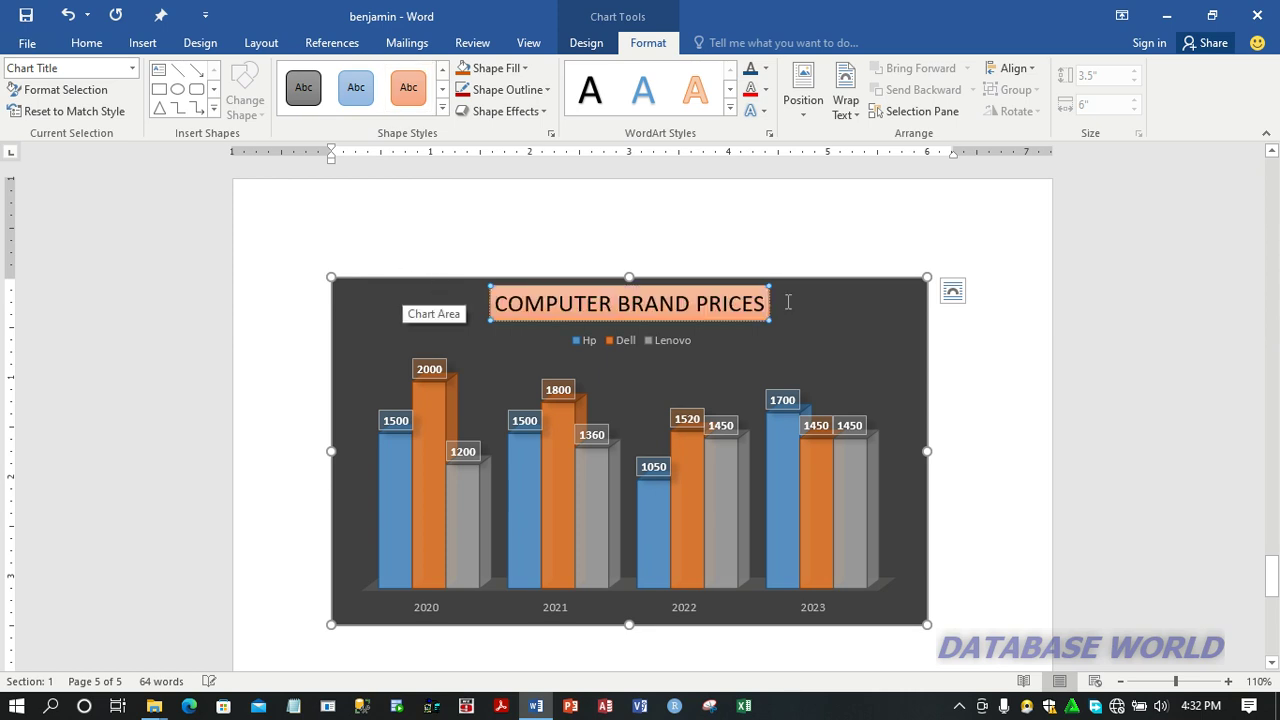
pyautogui.click(830, 312)
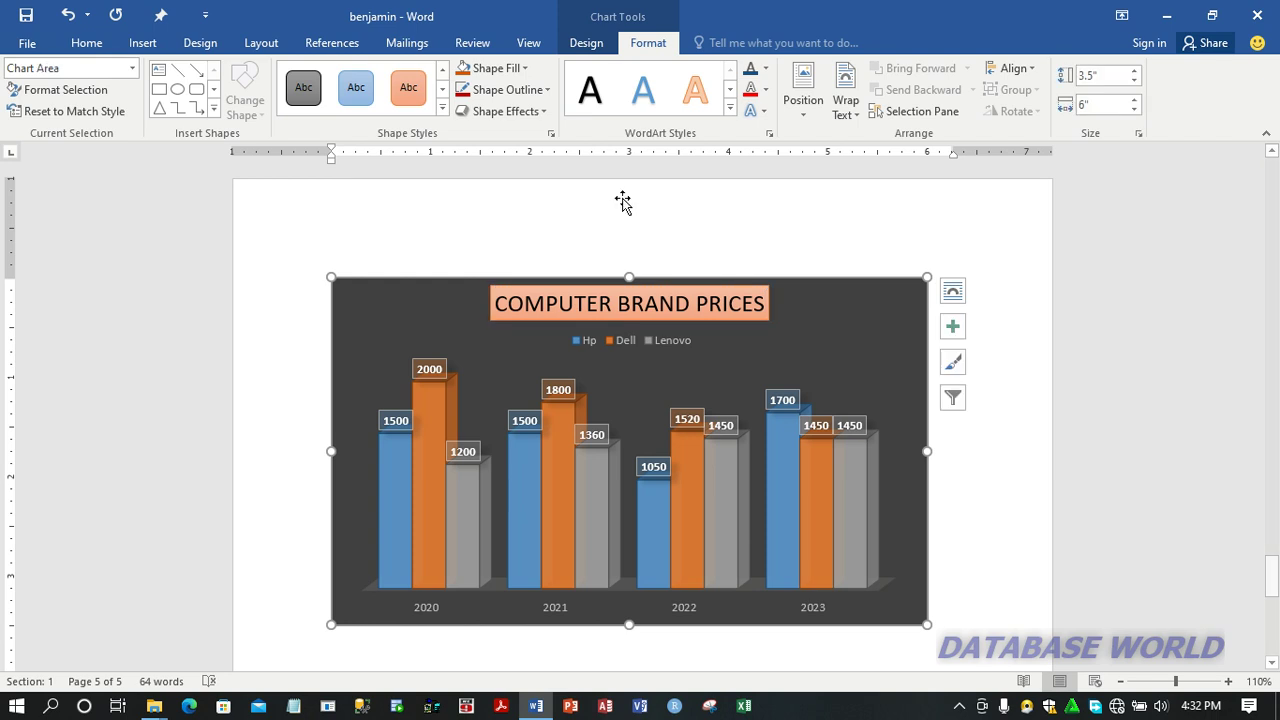
pyautogui.click(393, 92)
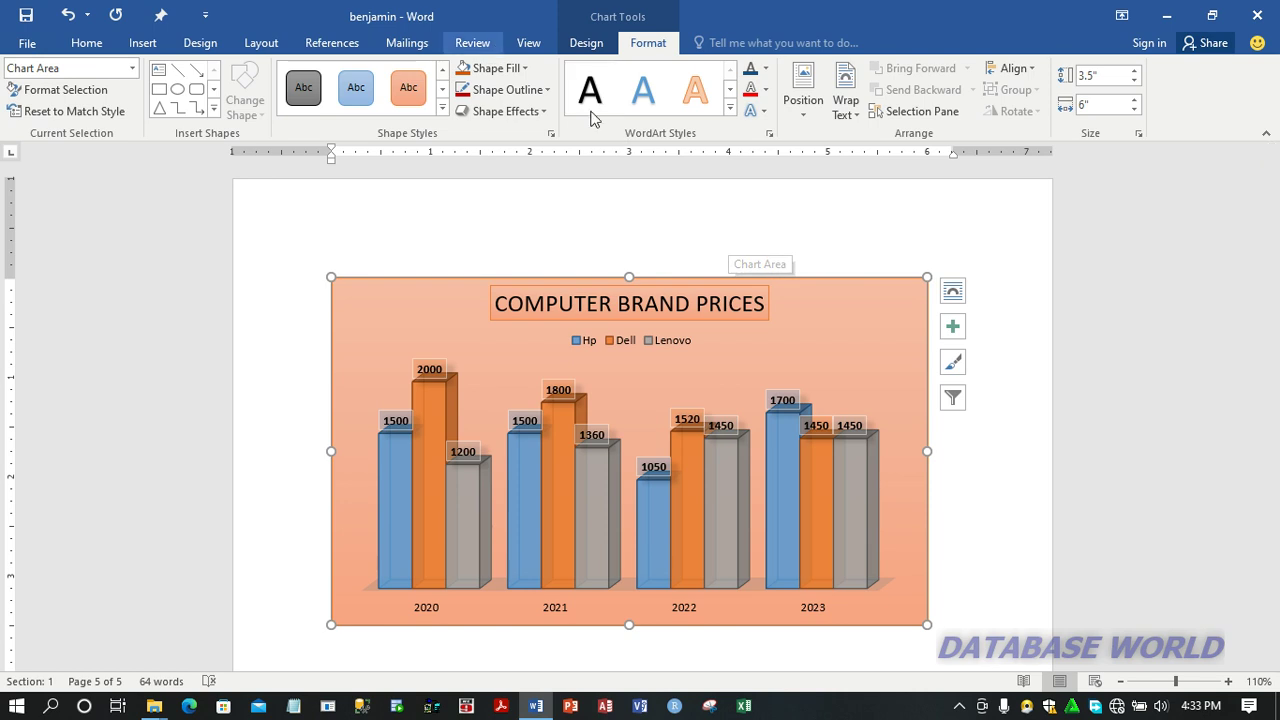
pyautogui.click(963, 708)
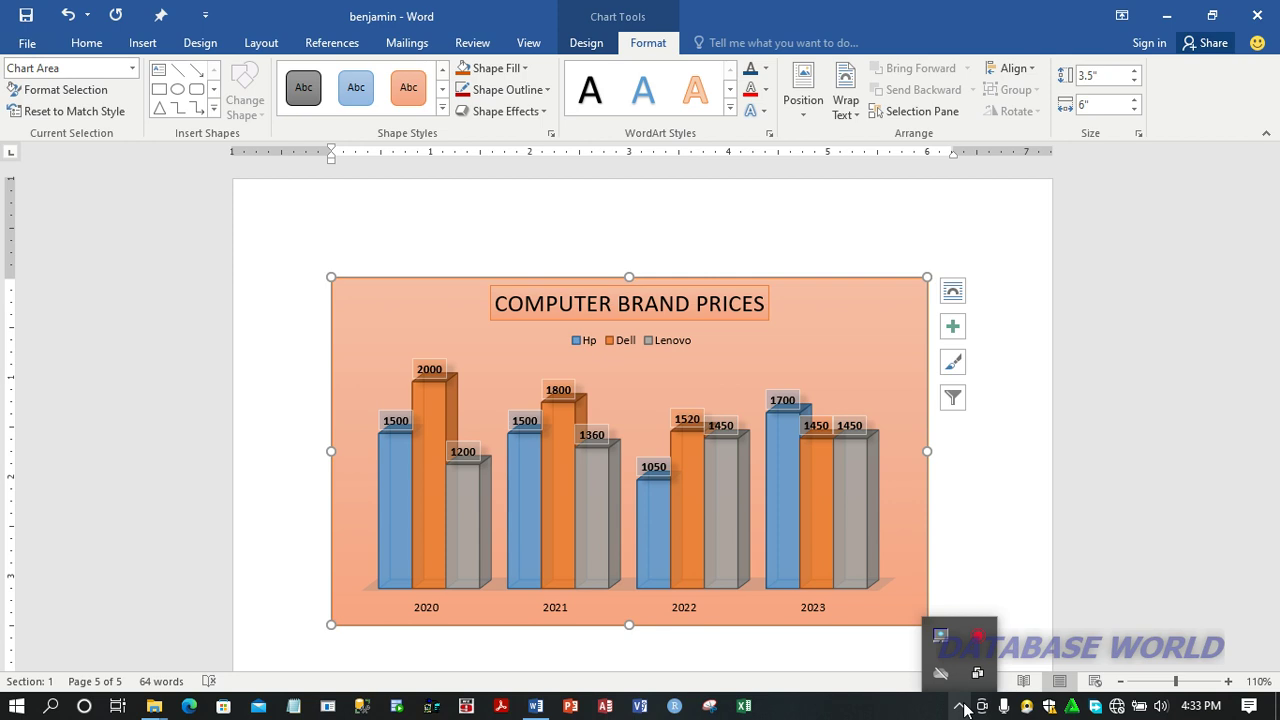
pyautogui.rightClick(984, 641)
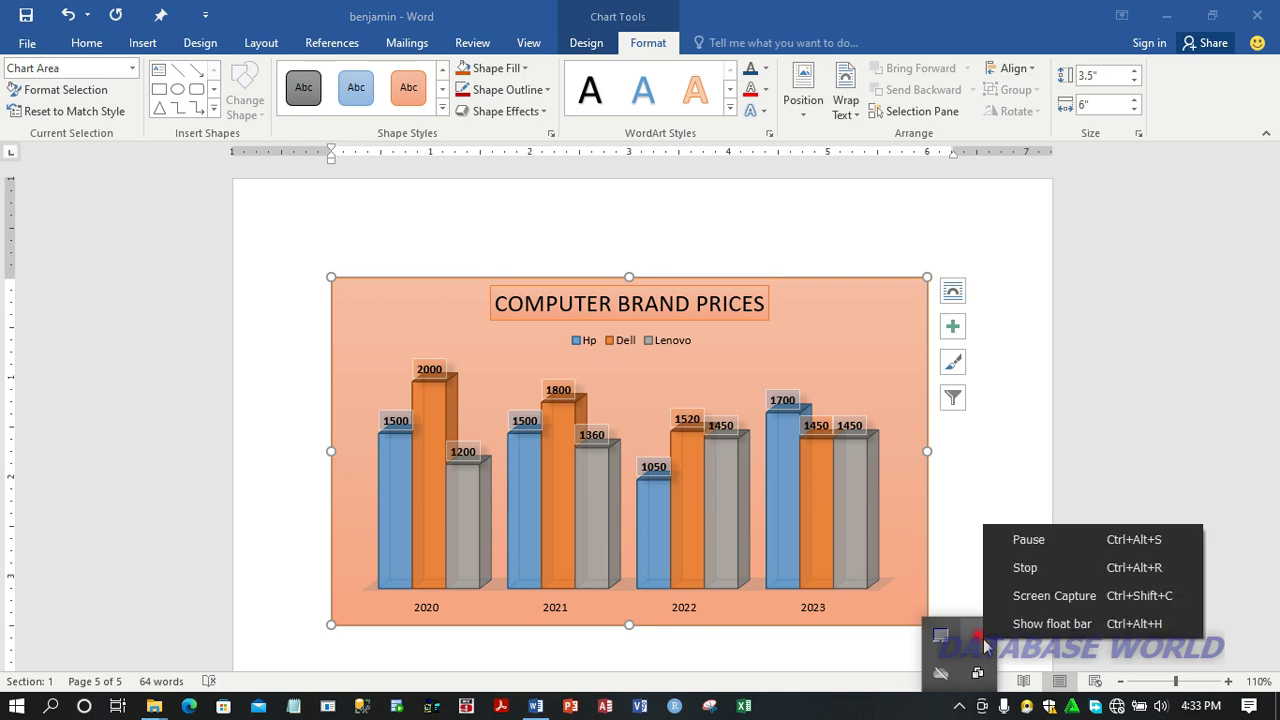